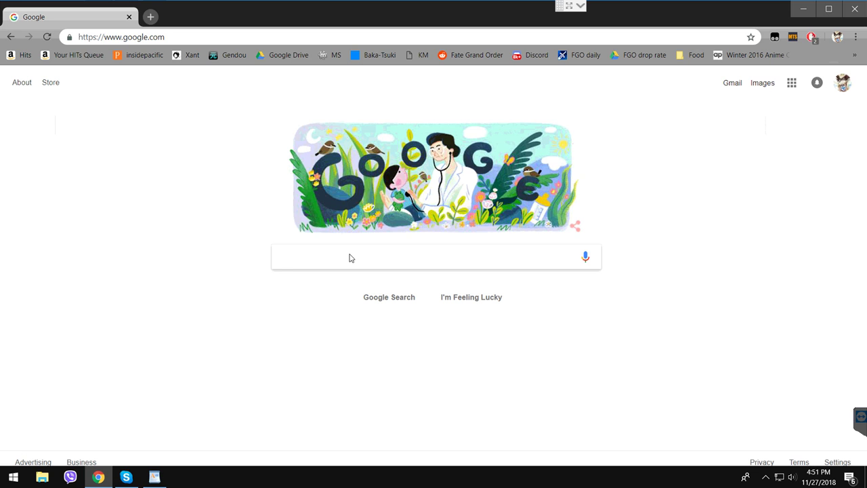
- Search Google for "Tamper monkey", open its Chrome Web Store page and show the installed extension's menu
type("T")
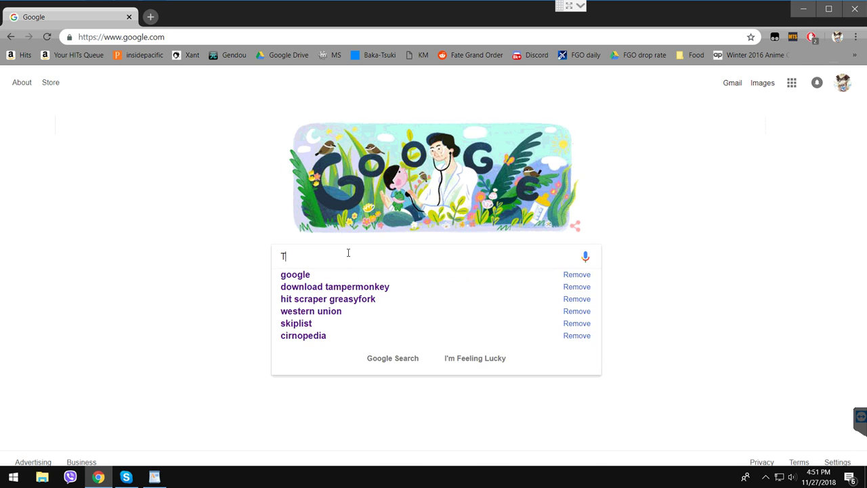
type("amper monkey")
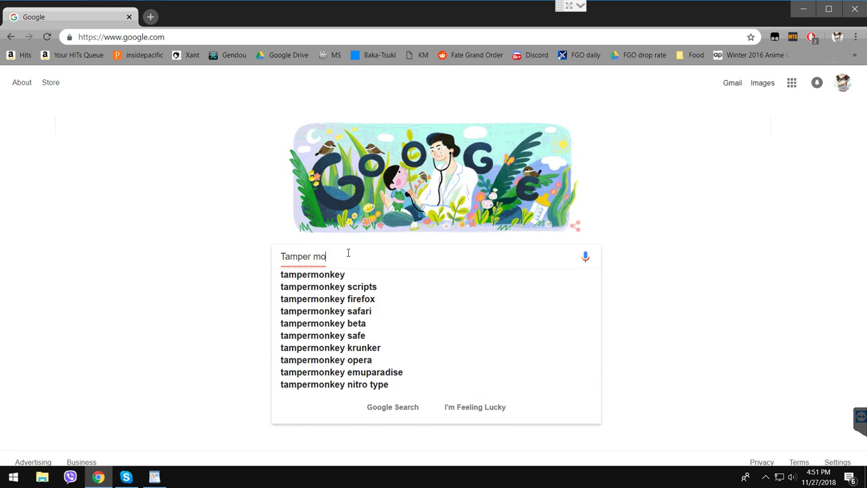
key("Return")
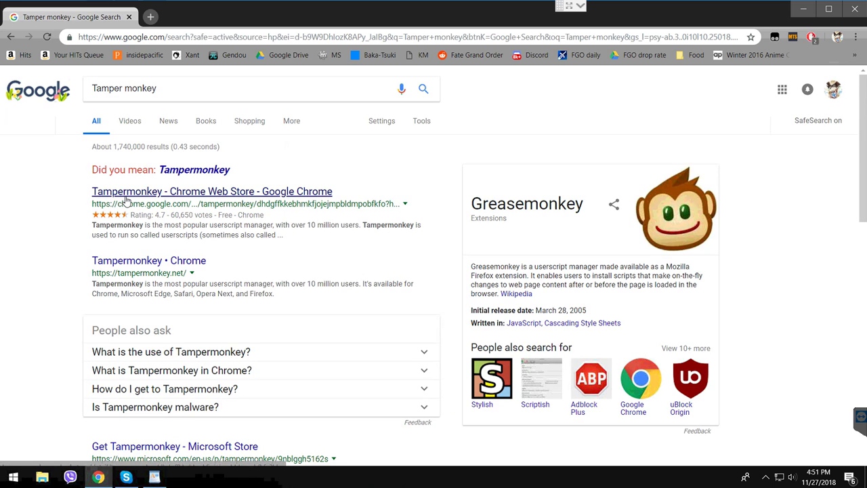
left_click(131, 193)
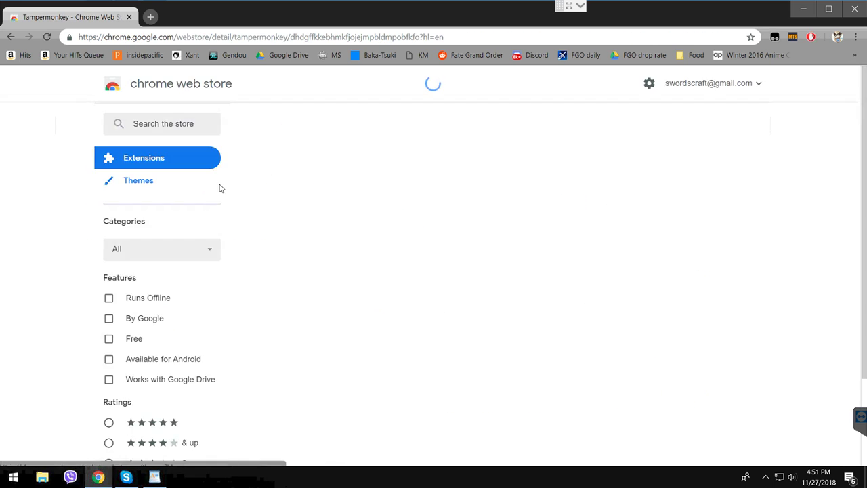
left_click(608, 132)
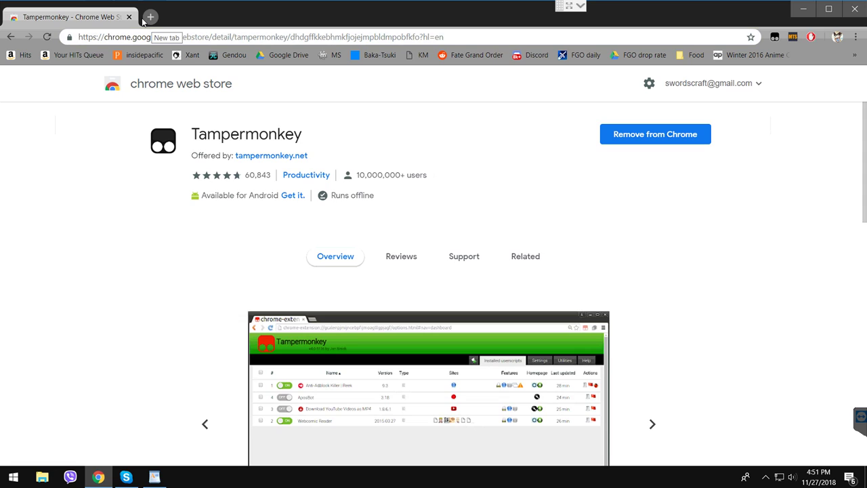
left_click(774, 37)
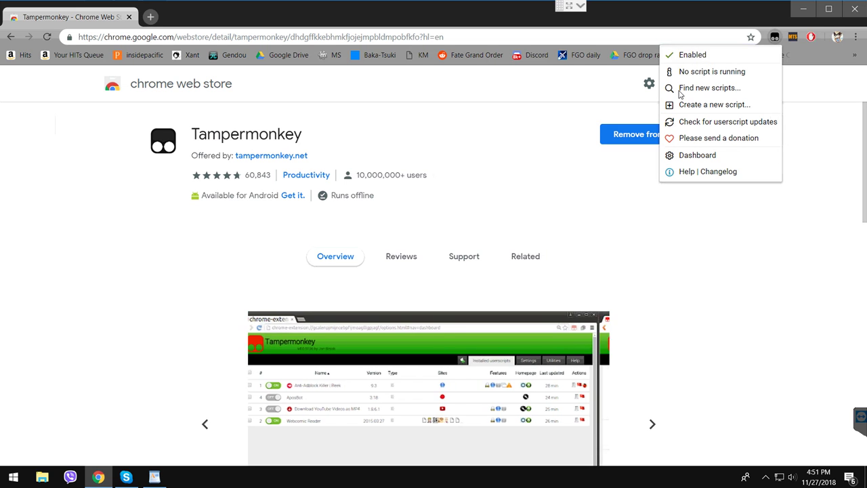
- Search for "hit scrapper greasy fork" in a new tab and open the HIT Scraper WITH EXPORT page on Greasy Fork
left_click(144, 16)
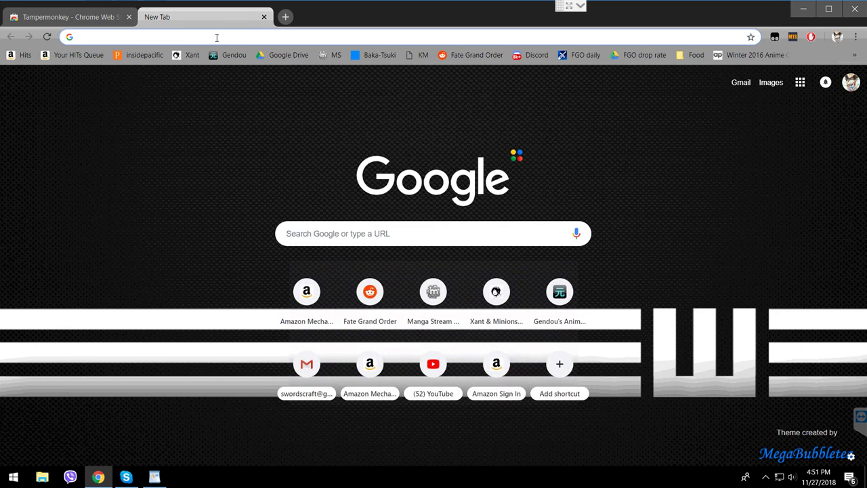
type("hit sc")
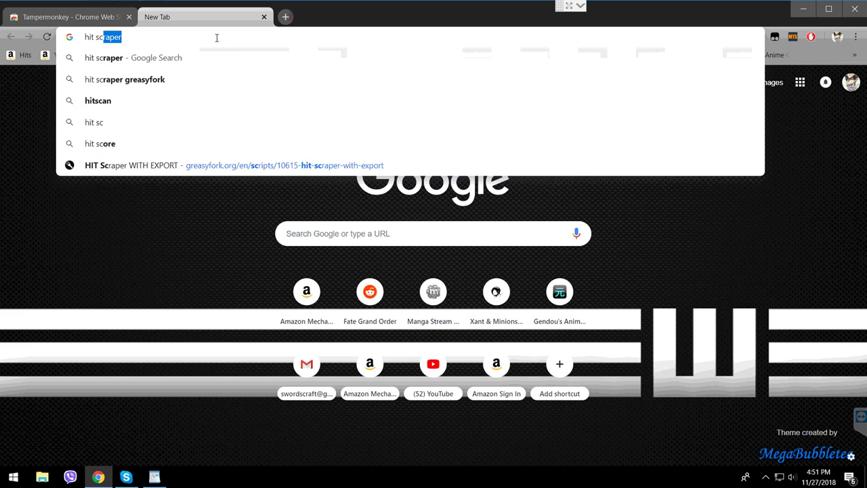
type("rapper greasy fork")
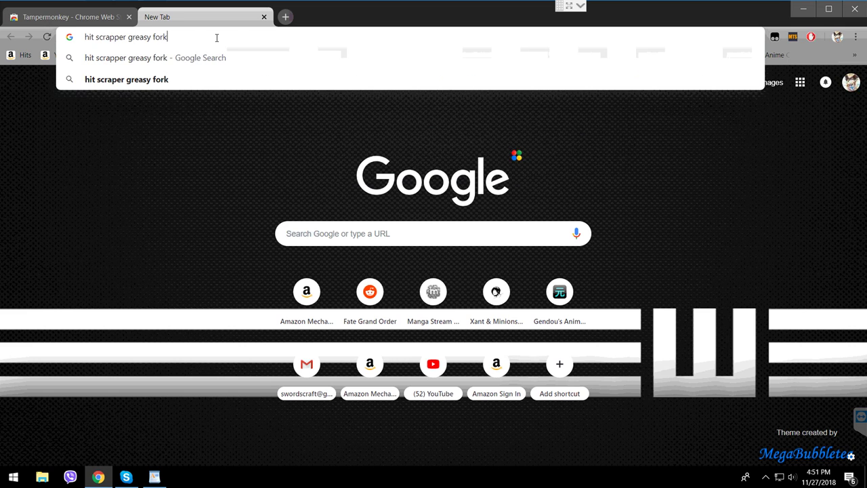
key("Return")
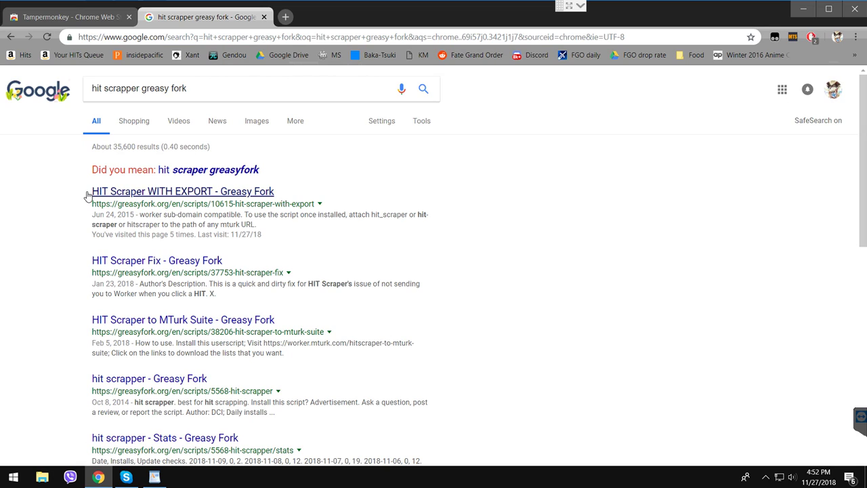
left_click(122, 195)
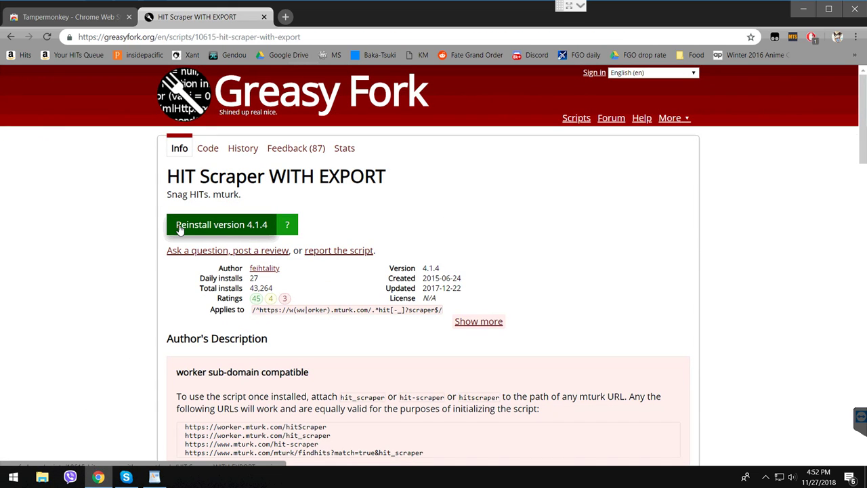
- Reinstall version 4.1.4 of the HIT Scraper WITH EXPORT userscript through Tampermonkey
left_click(221, 225)
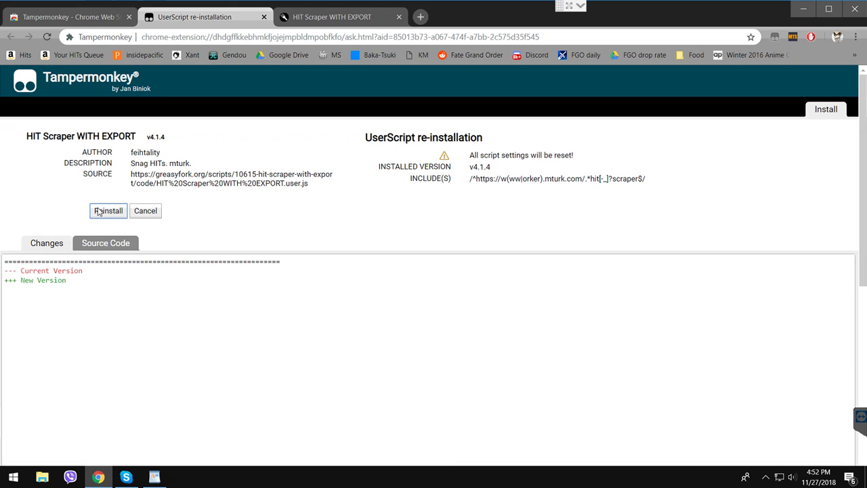
left_click(98, 212)
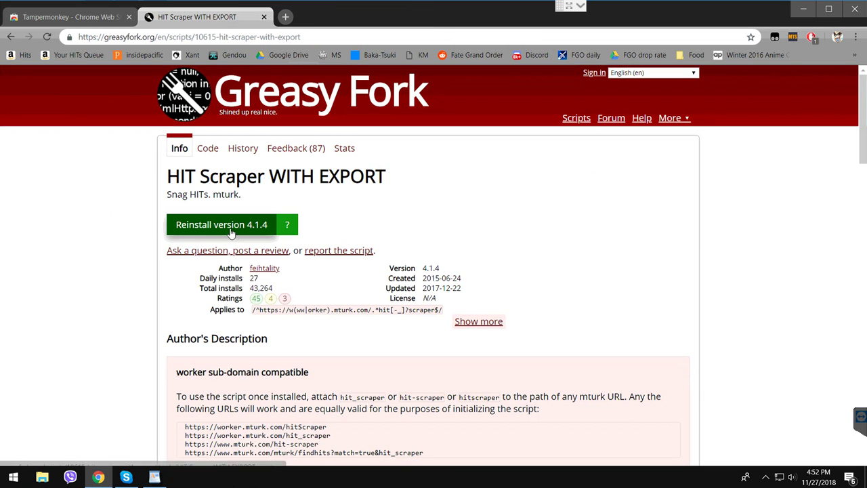
left_click(775, 37)
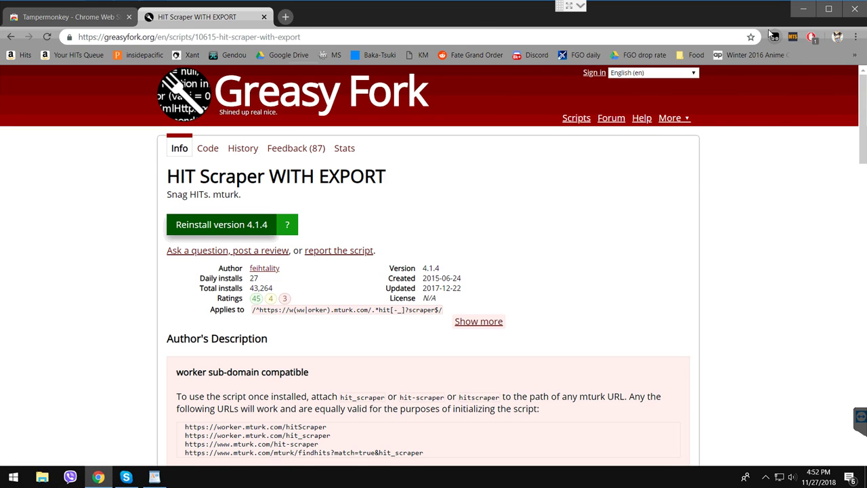
- Close the script's page, switch to the WordPad guide and open its Hit Scrapper download link
left_click(264, 17)
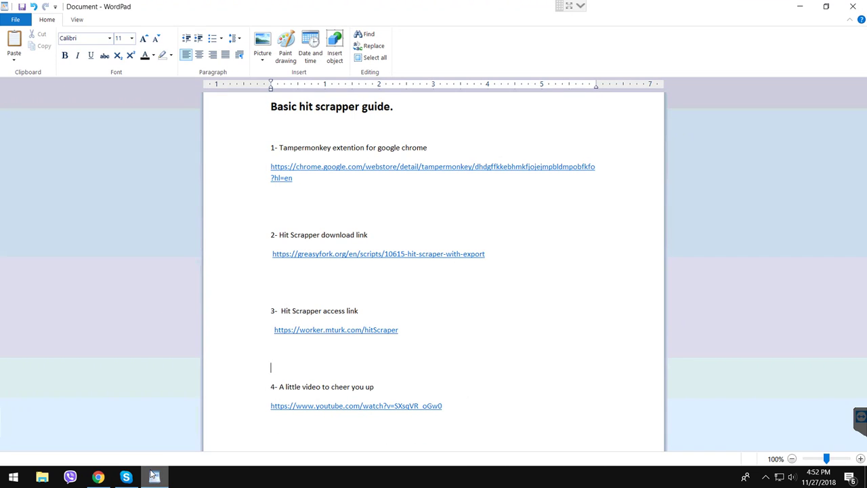
left_click(155, 476)
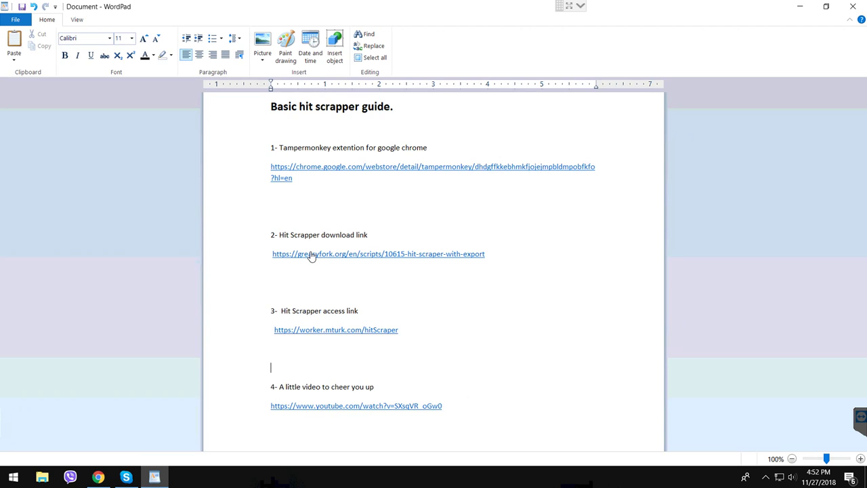
left_click(312, 256)
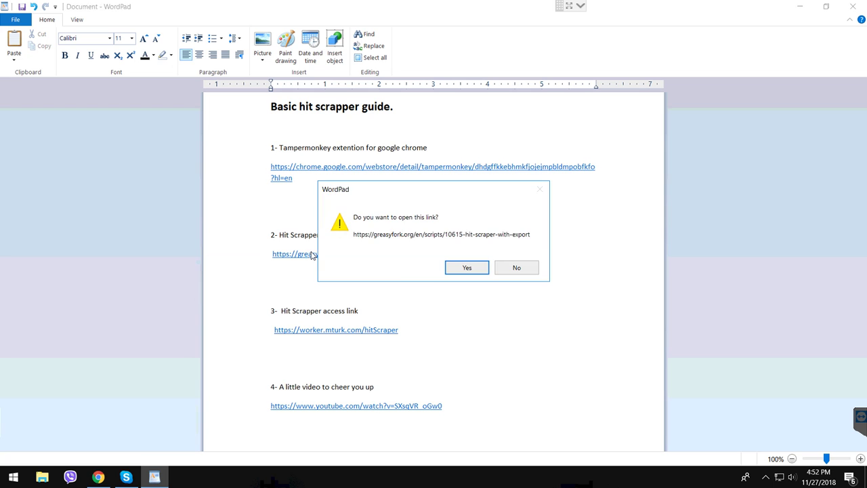
left_click(449, 266)
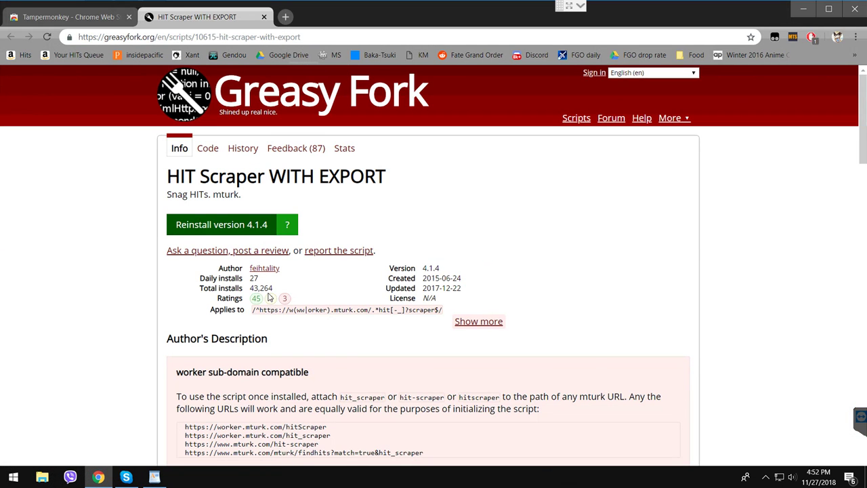
scroll(238, 398, "down", 1)
left_click_drag(328, 370, 306, 370)
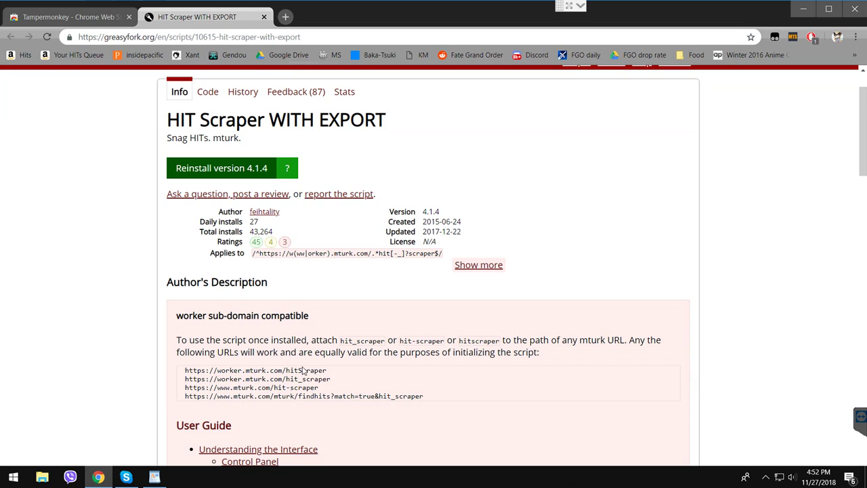
left_click_drag(217, 366, 176, 367)
key("ctrl+c")
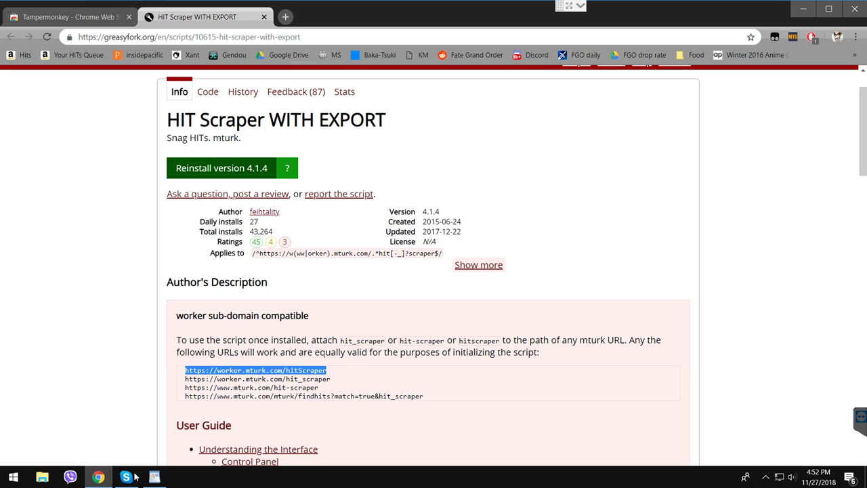
- Glance at the WordPad guide, return to Chrome and load the copied hitScraper address in a new tab
left_click(154, 477)
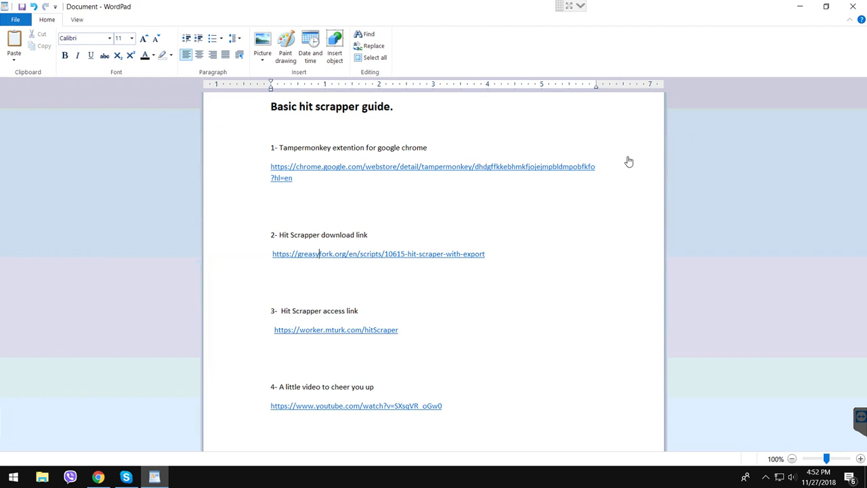
left_click(800, 6)
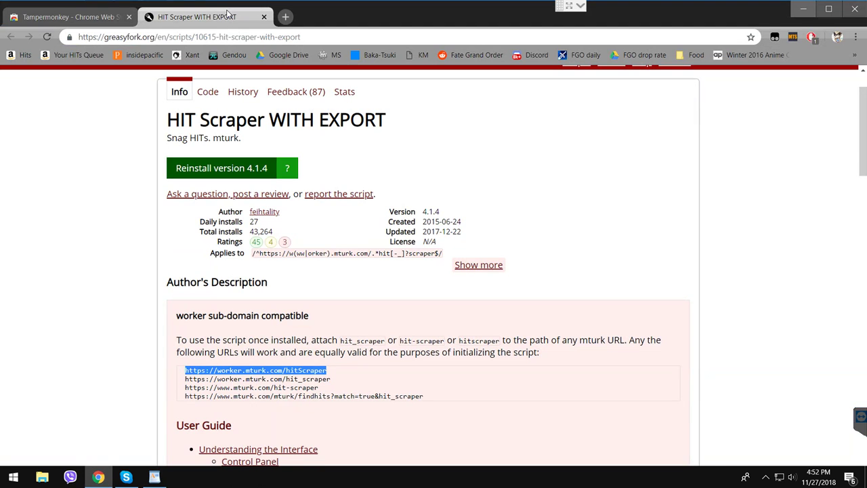
left_click(286, 16)
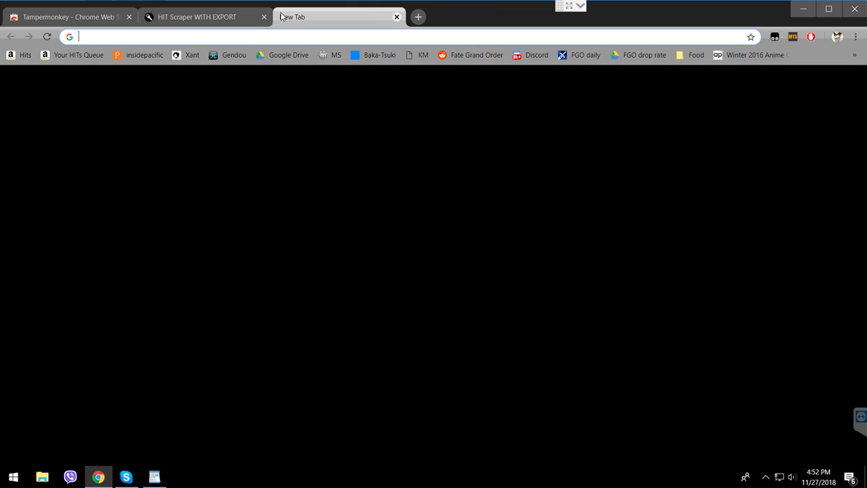
key("ctrl+v")
key("Return")
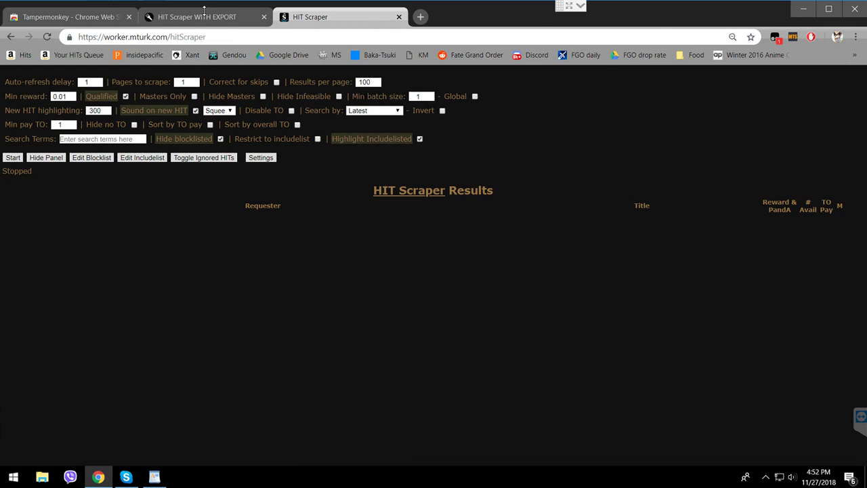
- Bookmark the HIT Scraper page on the bookmarks bar and place the bookmark between Your HITs Queue and insidepacific
left_click(745, 37)
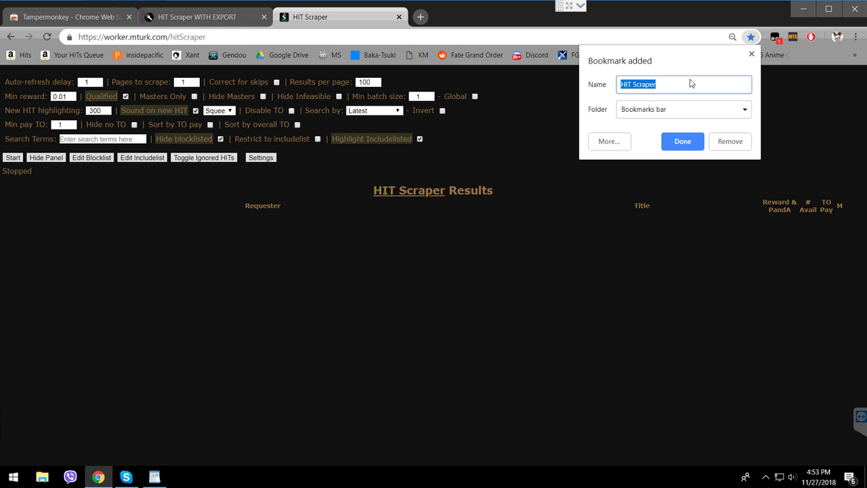
left_click(674, 139)
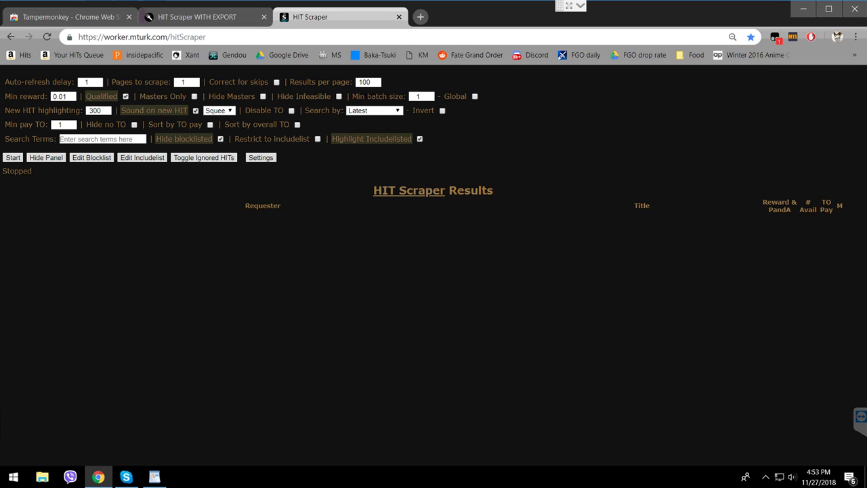
left_click(854, 54)
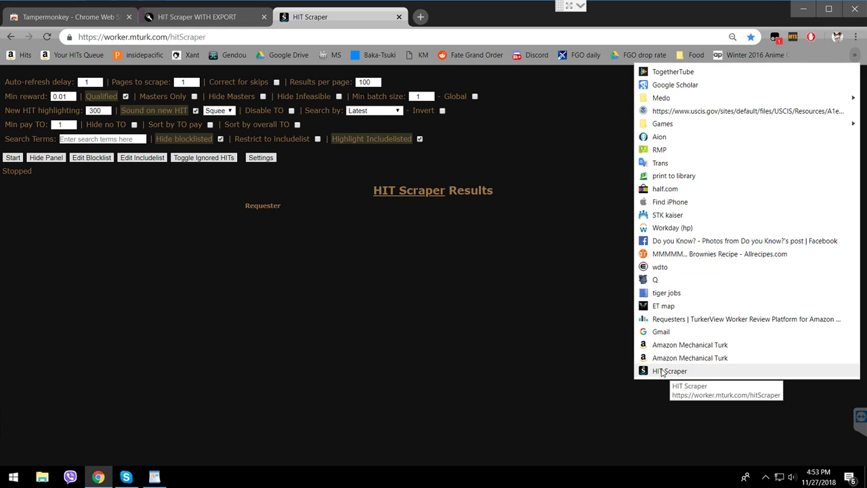
left_click_drag(174, 76, 115, 55)
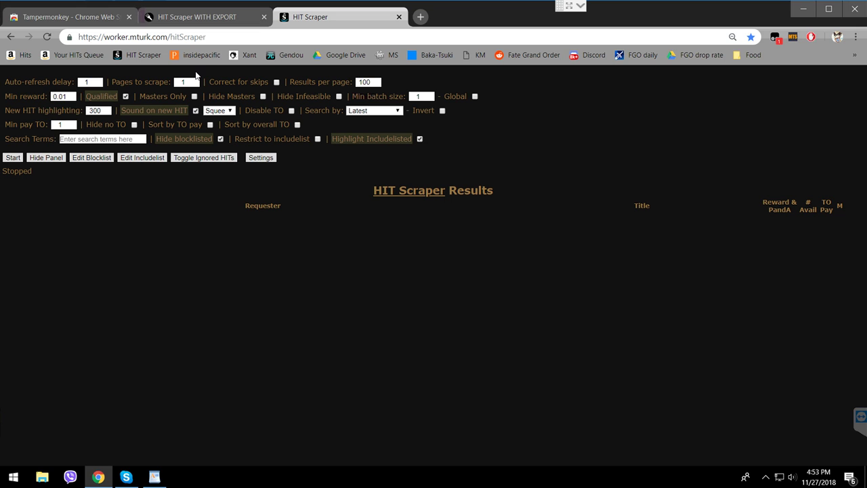
- Enlarge the HIT Scraper page and try an auto-refresh delay of 2, restoring it to 1
key("ctrl+plus")
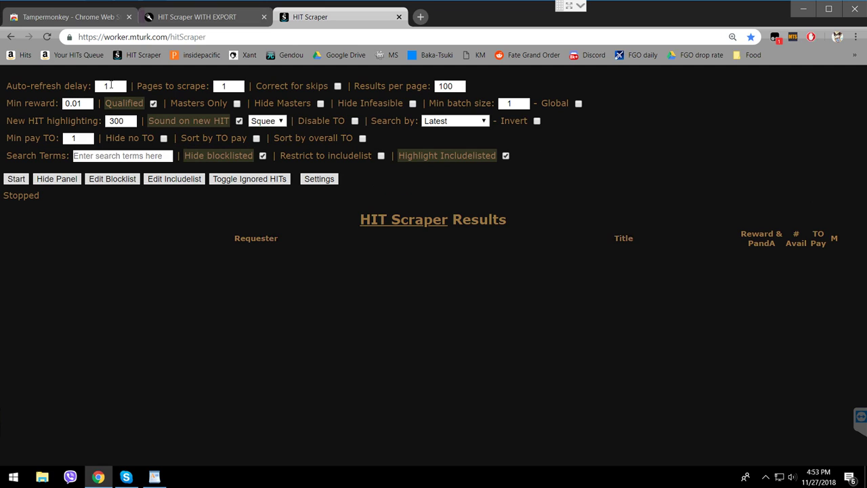
mouse_move(105, 90)
double_click(96, 83)
type("2")
key("BackSpace")
type("1")
double_click(102, 82)
type("2")
key("BackSpace")
type("1")
left_click(144, 237)
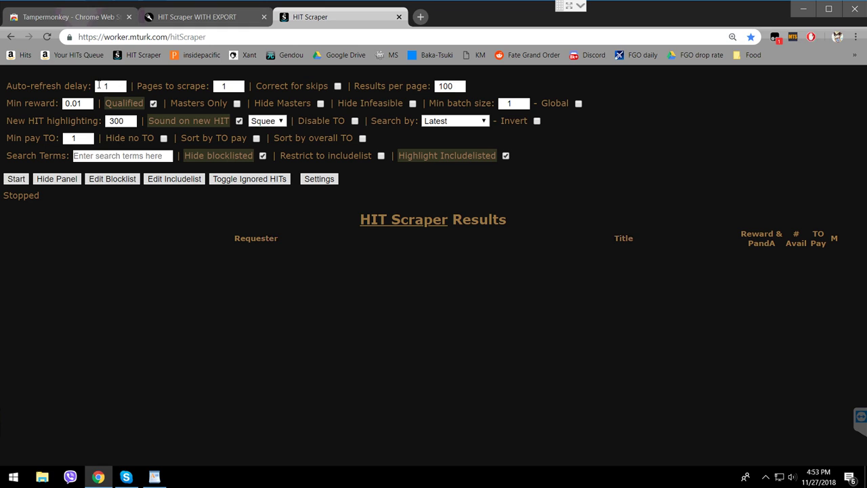
mouse_move(99, 84)
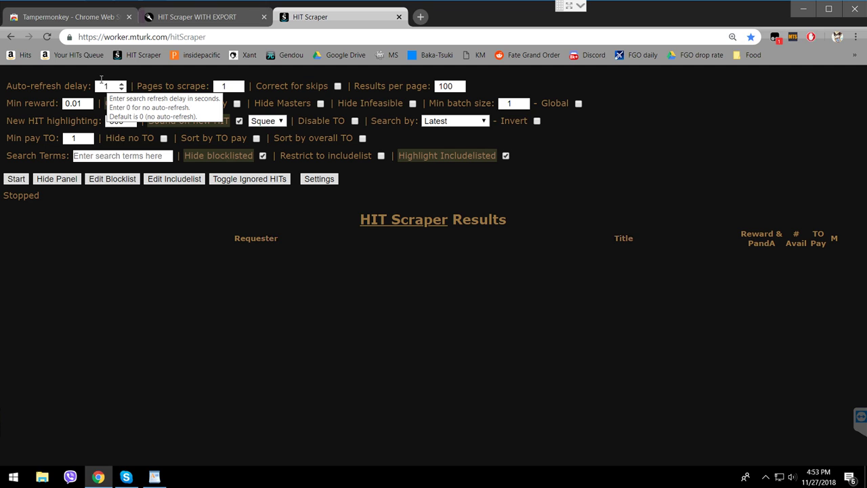
double_click(100, 84)
left_click(113, 212)
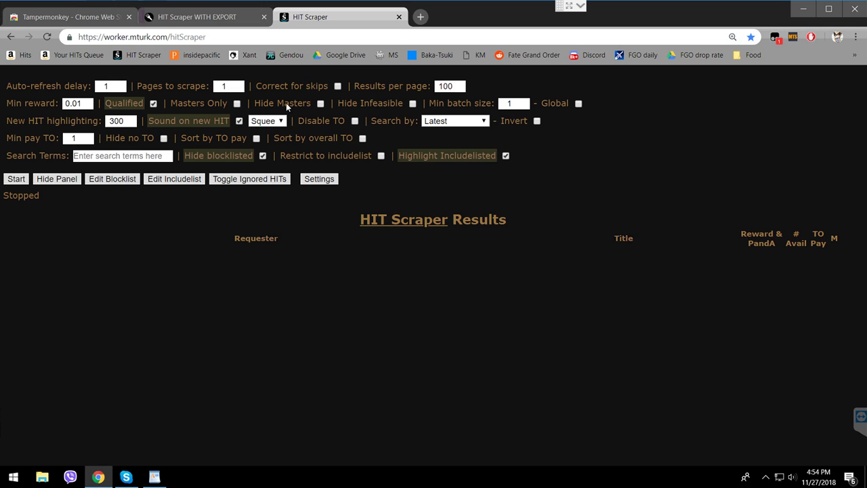
double_click(377, 219)
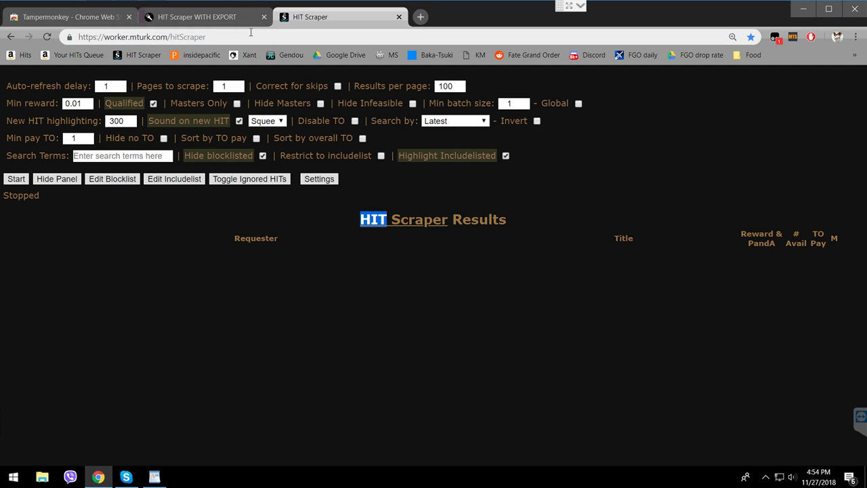
- Set the auto-refresh delay to 1 and start scraping HITs
double_click(107, 87)
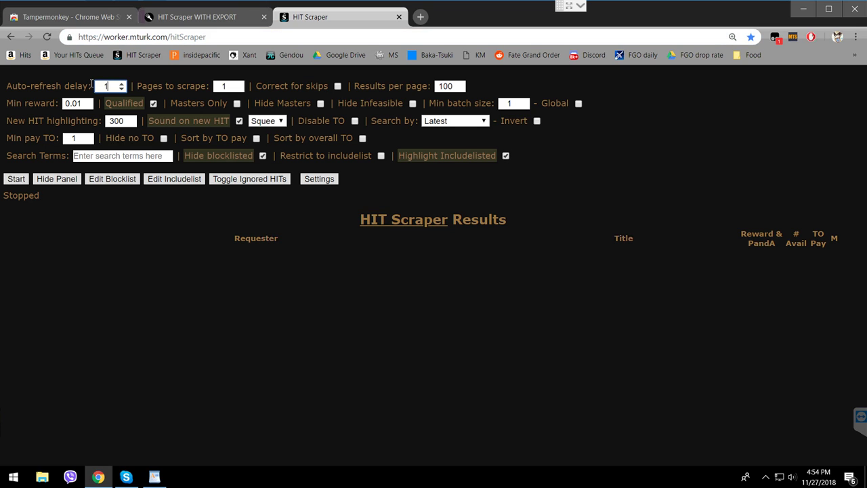
type("2")
key("BackSpace")
type("1")
left_click(16, 179)
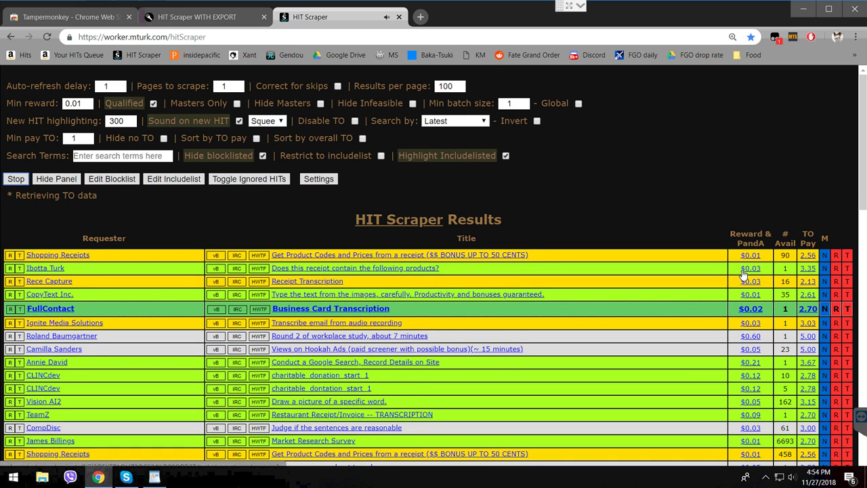
- Run the scraper with an auto-refresh delay of 3, and reload the page after stopping it
left_click(10, 178)
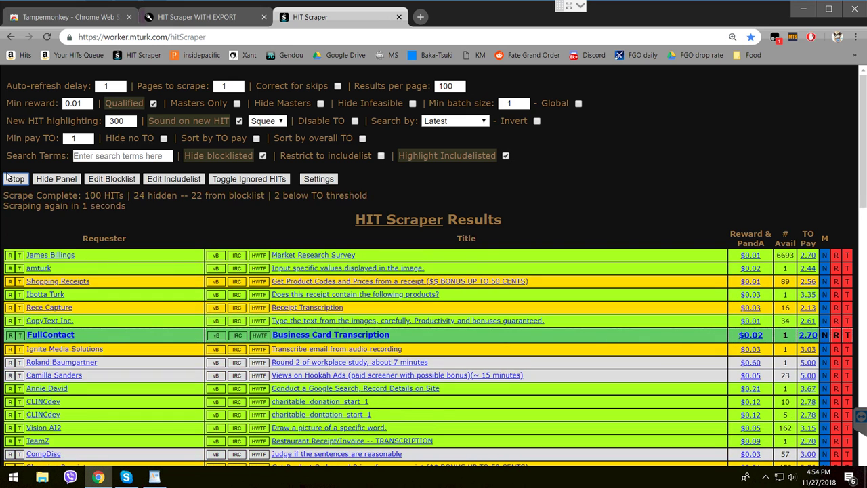
left_click(15, 178)
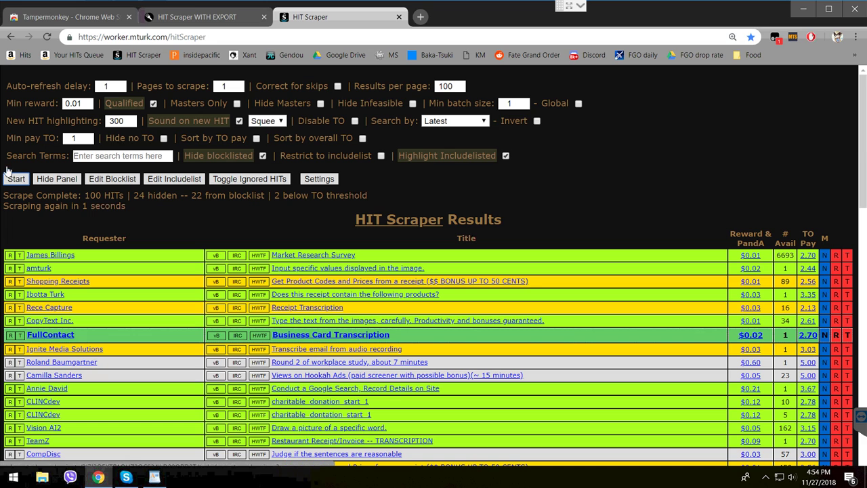
double_click(107, 86)
type("3")
left_click(16, 179)
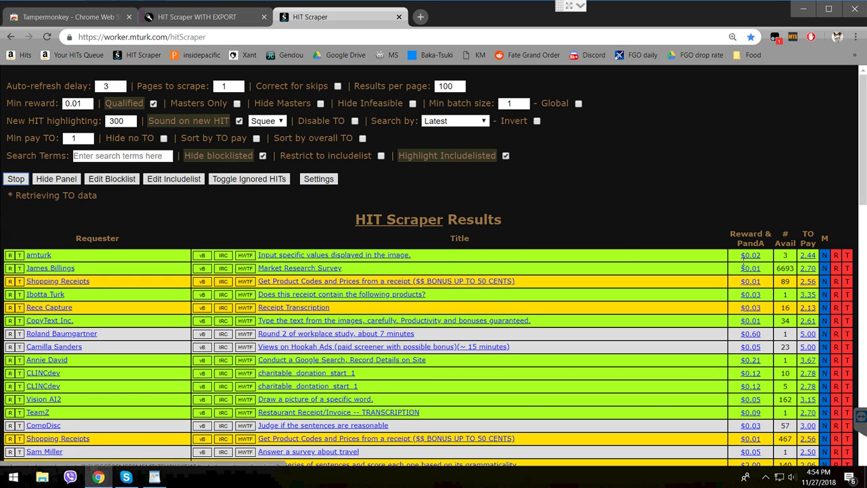
left_click(15, 179)
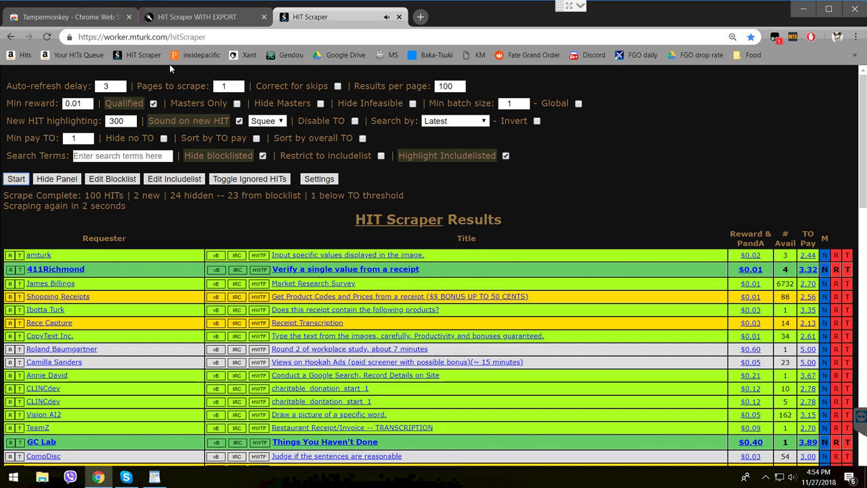
key("F5")
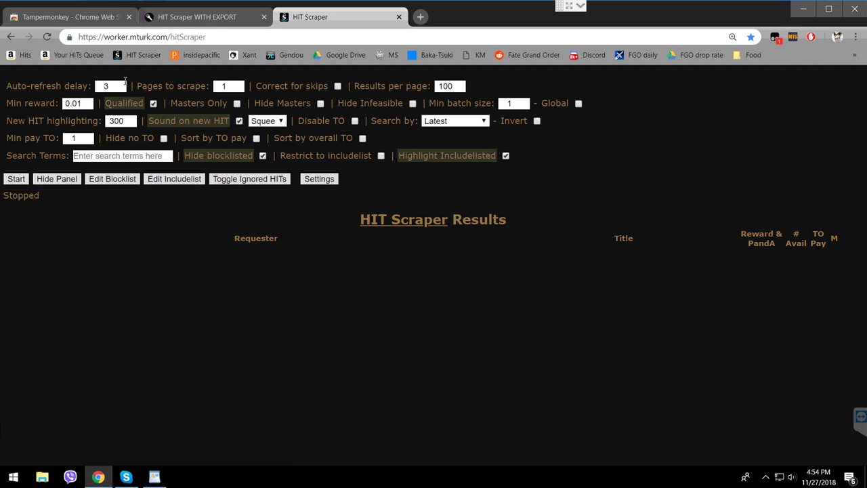
- Try the Correct for skips option beside the pages-to-scrape setting, switching it on and back off
left_click_drag(138, 86, 200, 81)
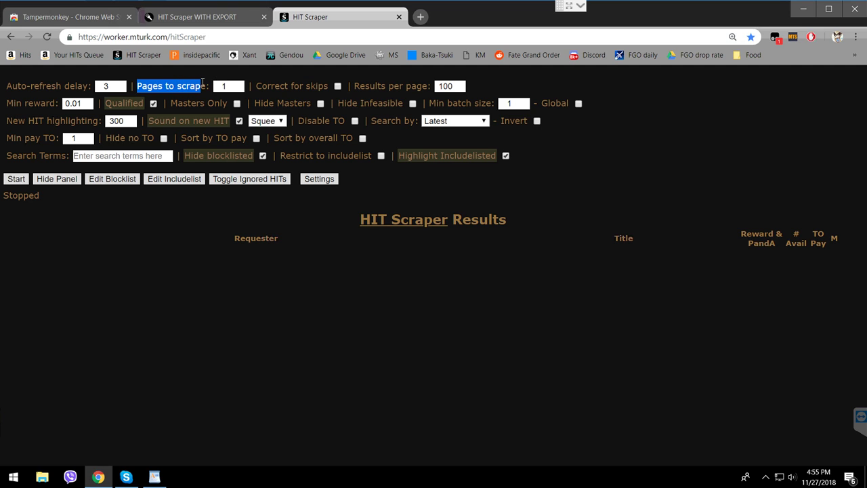
left_click(257, 98)
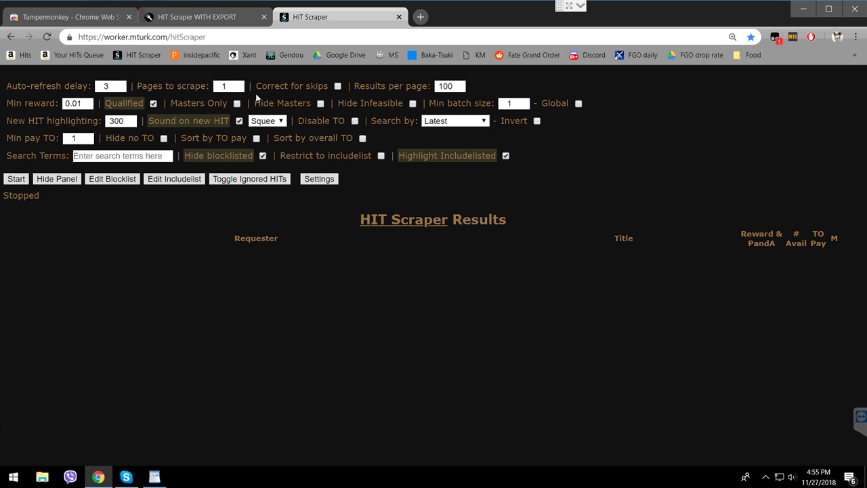
left_click(316, 86)
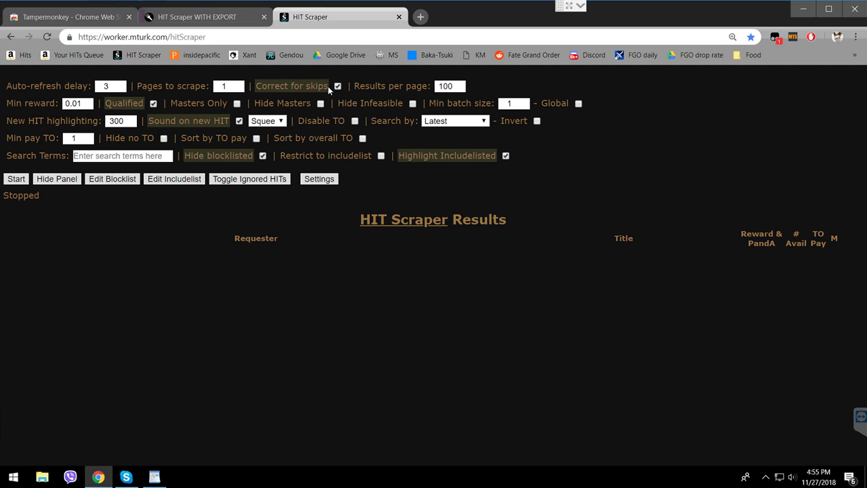
left_click(327, 86)
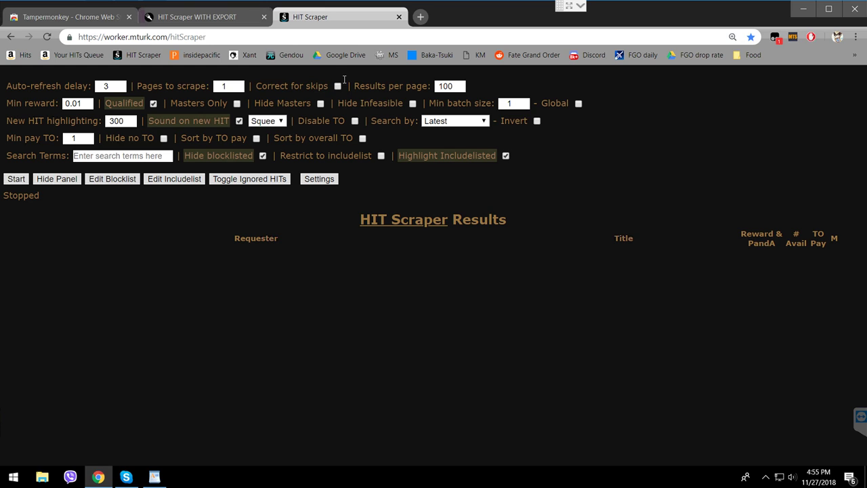
- Scrape HITs with 20 results per page, and raise the results per page to 40 while scraping
left_click_drag(352, 84, 413, 85)
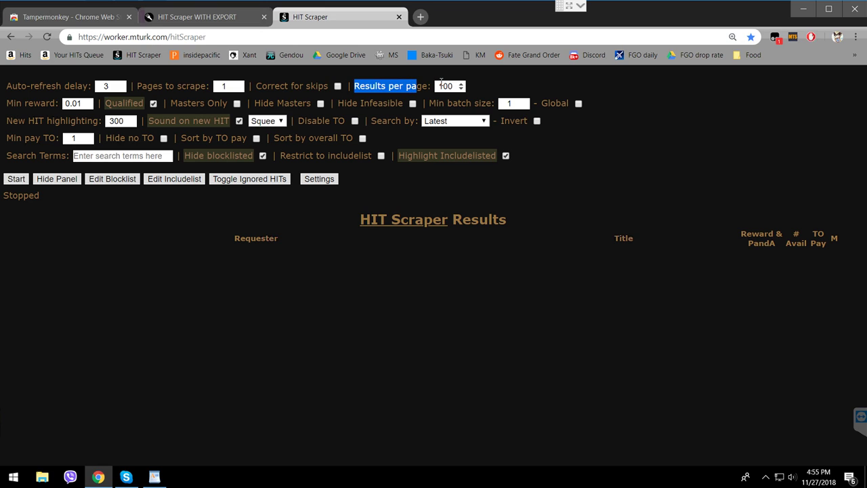
left_click(445, 84)
double_click(445, 84)
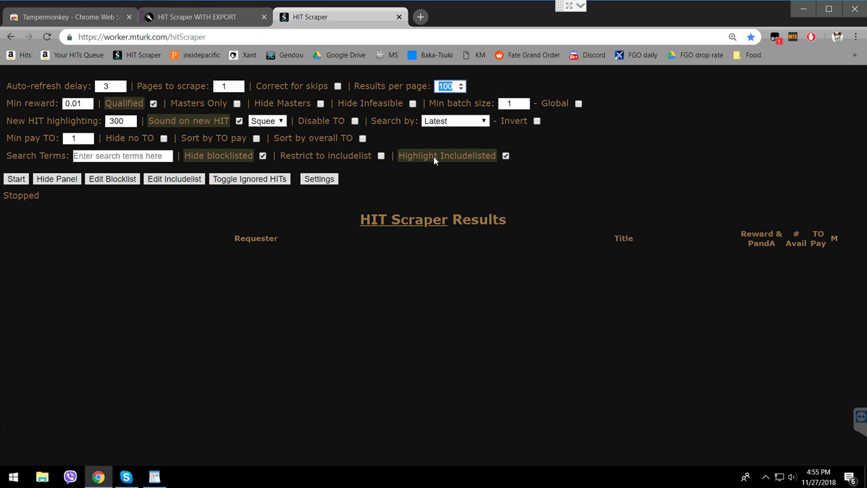
type("20")
left_click(14, 178)
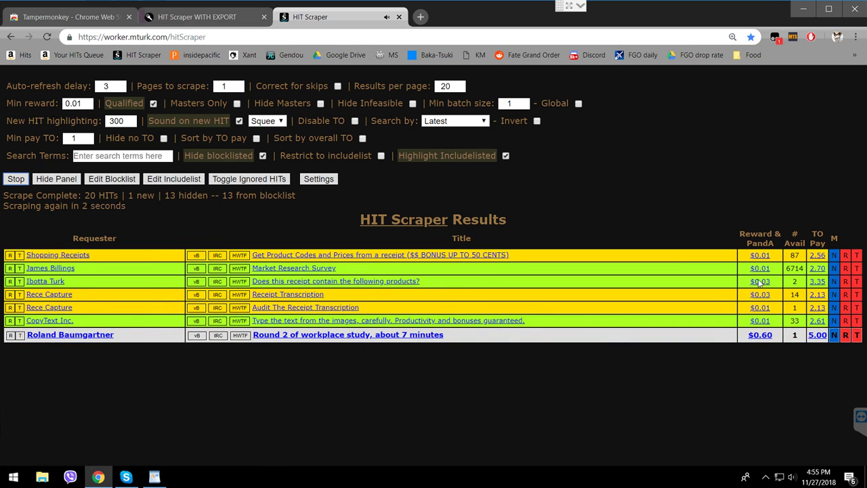
left_click_drag(452, 86, 414, 81)
type("40")
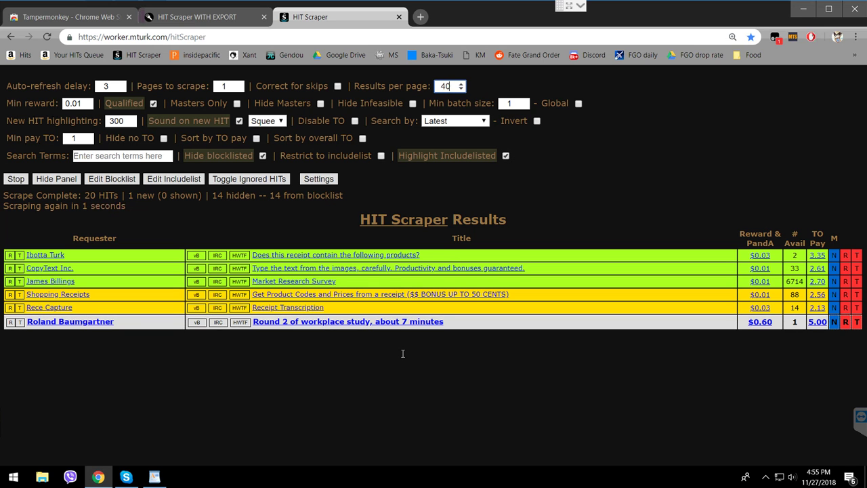
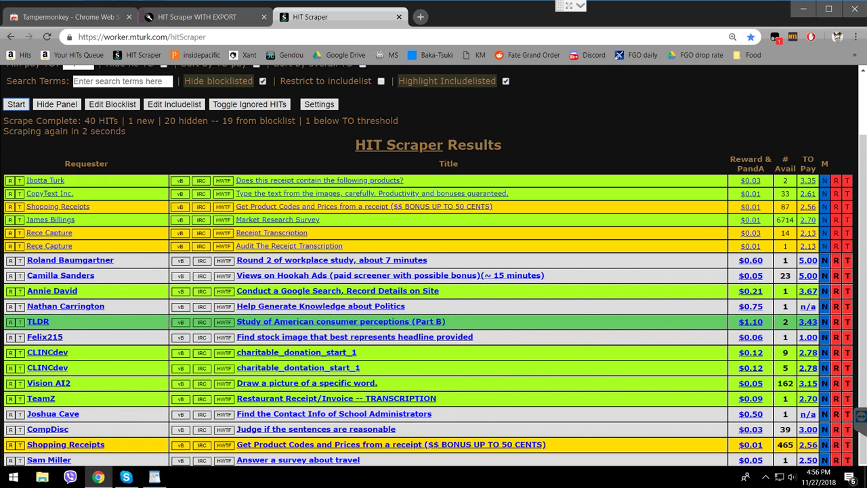
- Bring up the blocklist prompts for requester Ibotta Turk and its HIT title, cancelling each one
left_click(9, 180)
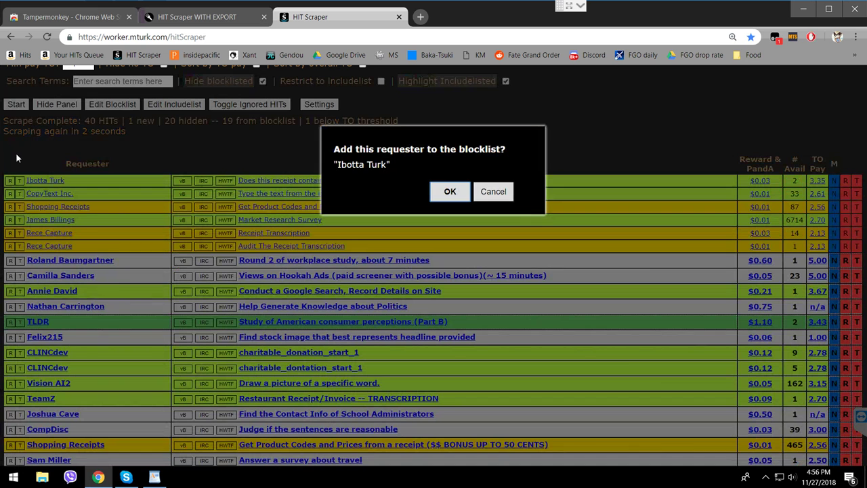
left_click(493, 191)
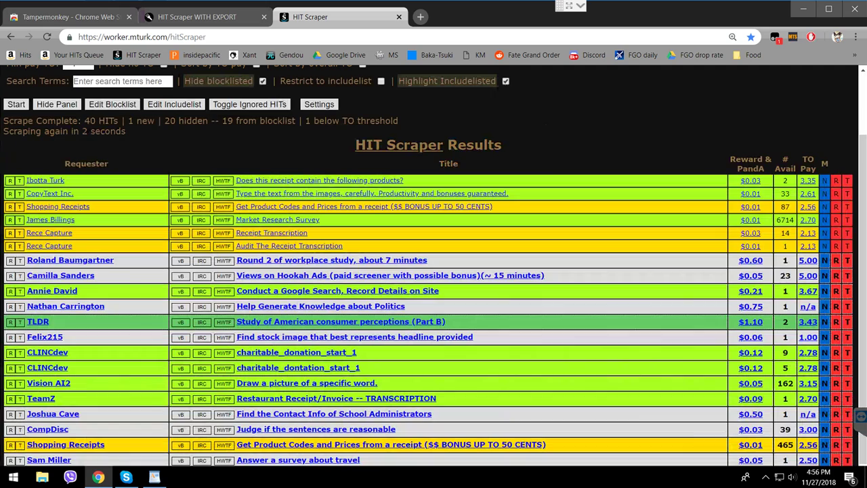
left_click(9, 181)
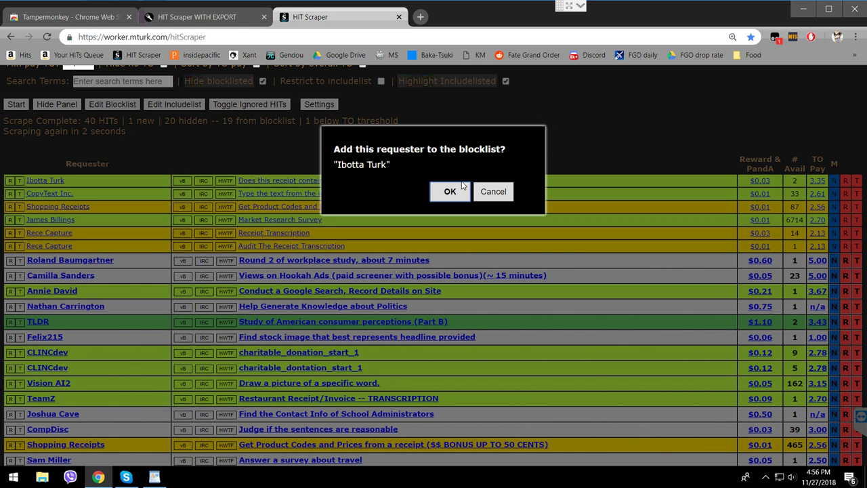
left_click(493, 192)
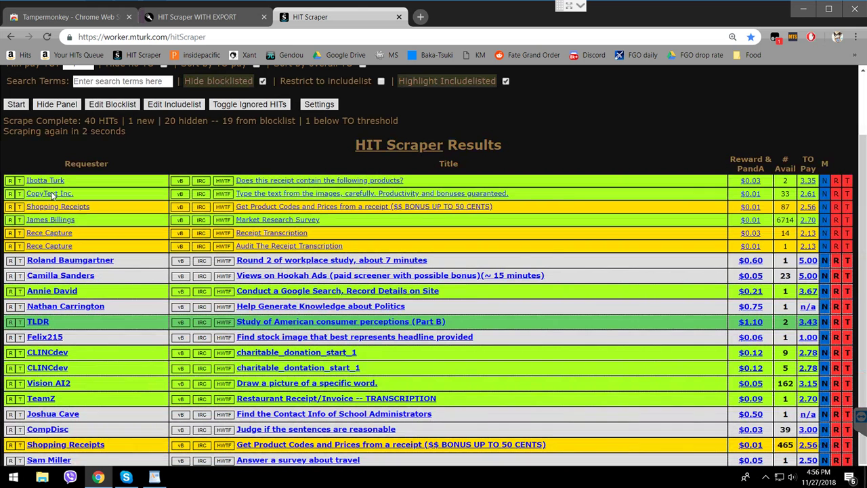
left_click(19, 181)
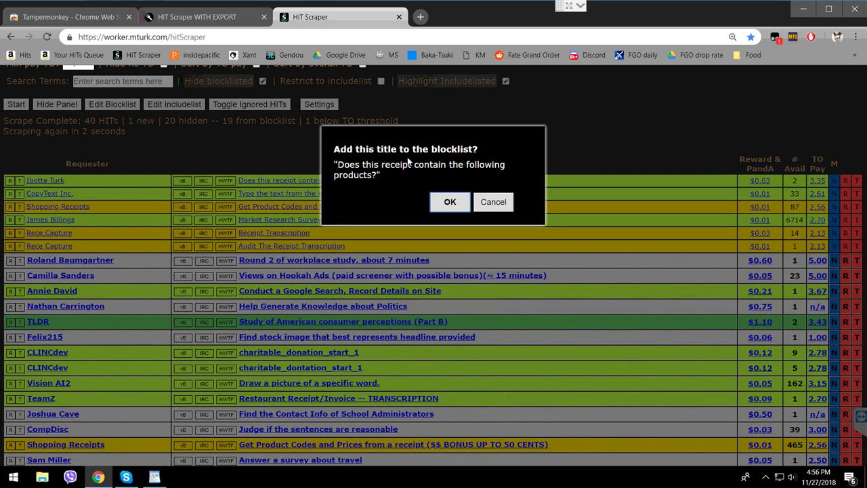
left_click(482, 203)
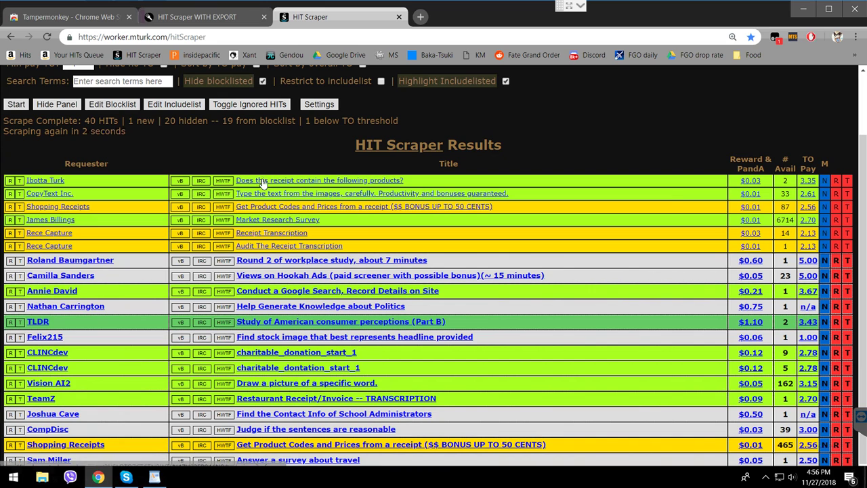
- Look through the blocklist's requester and title entries down to its end, and close it without saving
scroll(177, 160, "up", 2)
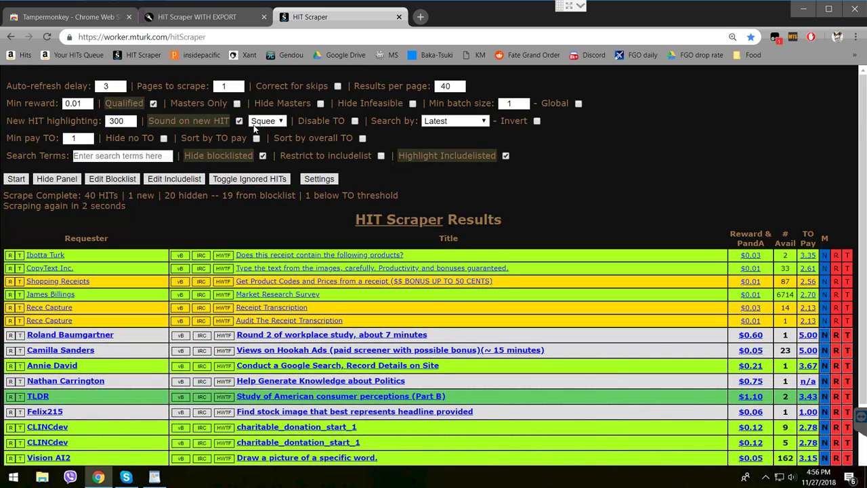
left_click(115, 179)
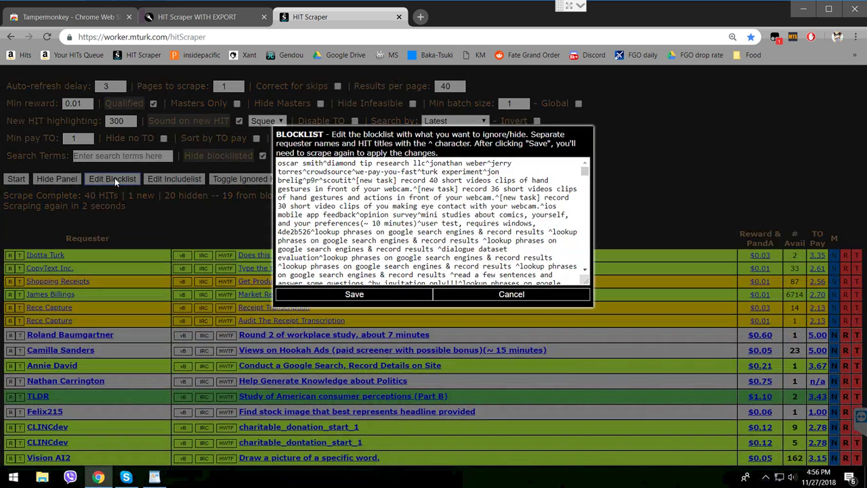
scroll(416, 187, "down", 4)
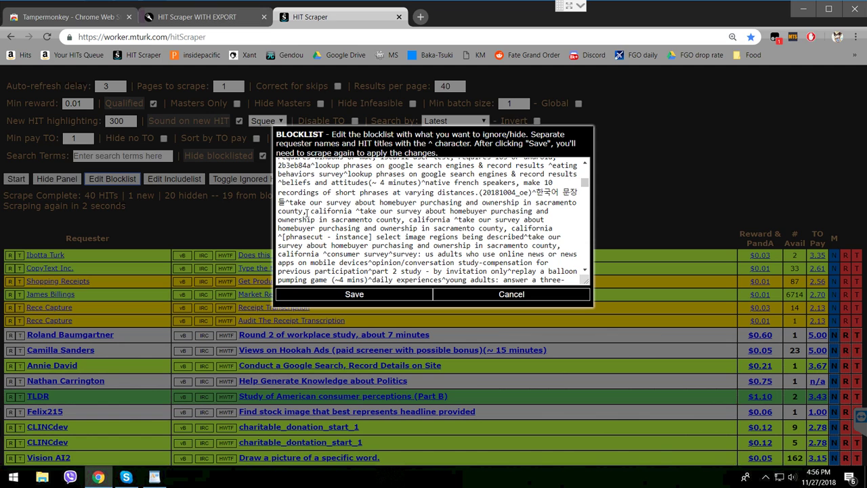
scroll(378, 258, "down", 3)
scroll(378, 257, "down", 6)
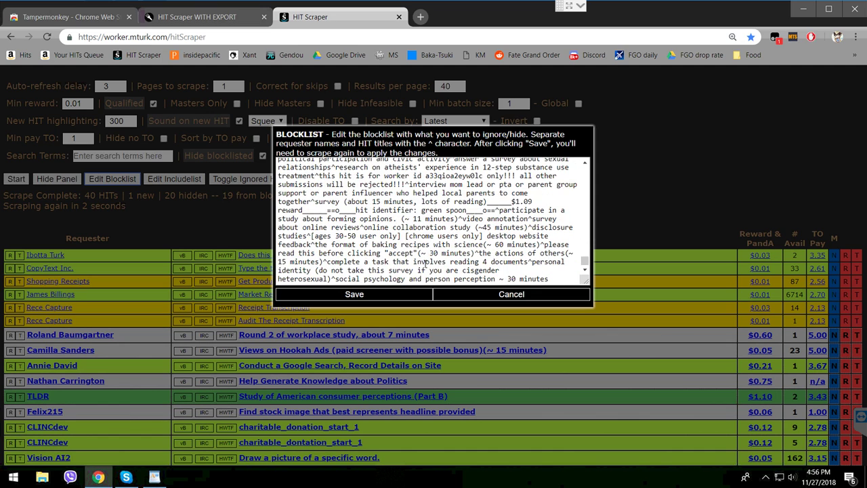
left_click(128, 281)
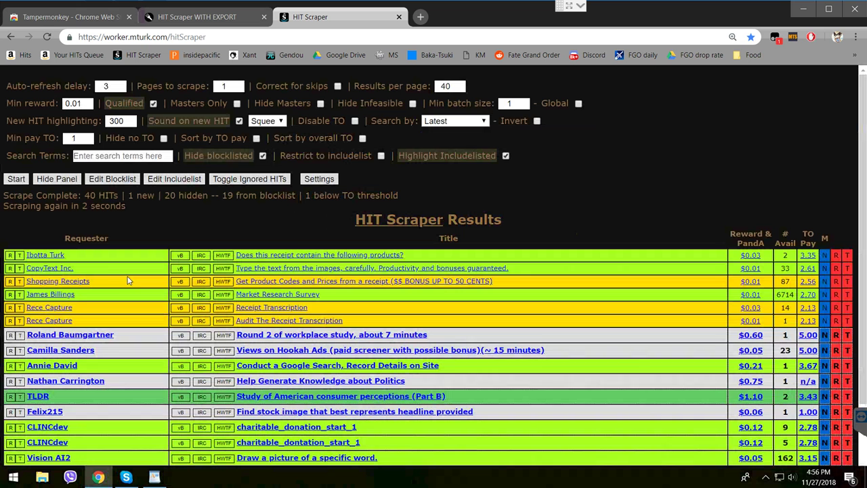
- Add the title "Does this receipt contain the following products?" to the blocklist and find its entry at the end of the list
left_click(20, 256)
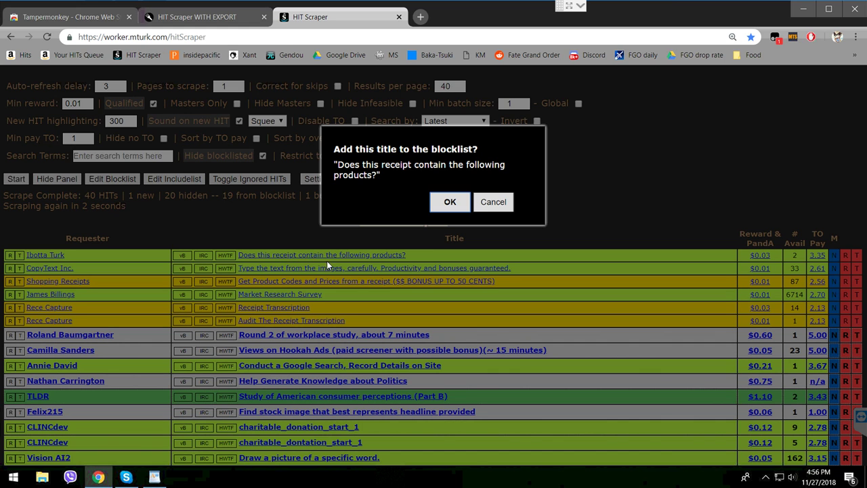
left_click(444, 203)
left_click(130, 181)
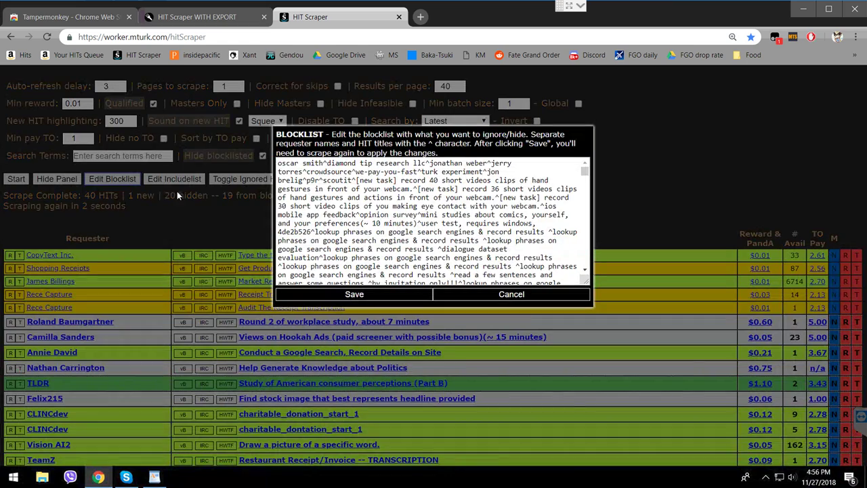
scroll(434, 250, "down", 15)
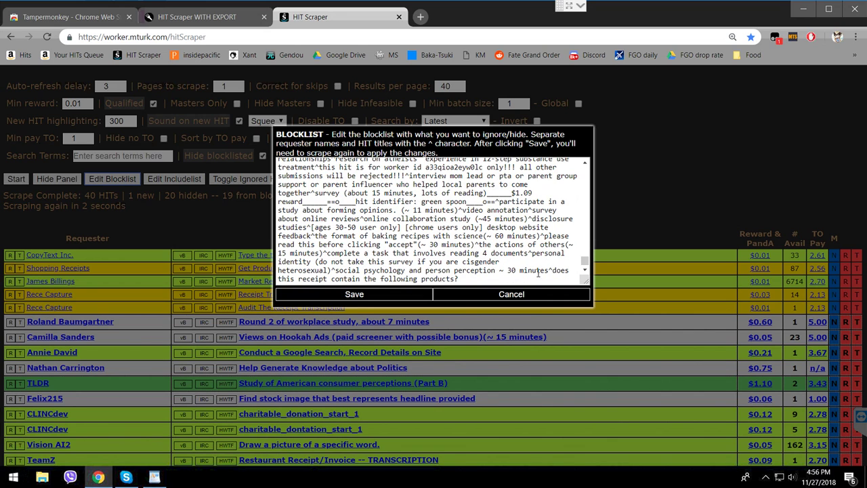
- Delete the "does this receipt contain the following products?" entry and its preceding ^ separator from the blocklist, and save the list
left_click_drag(551, 271, 447, 276)
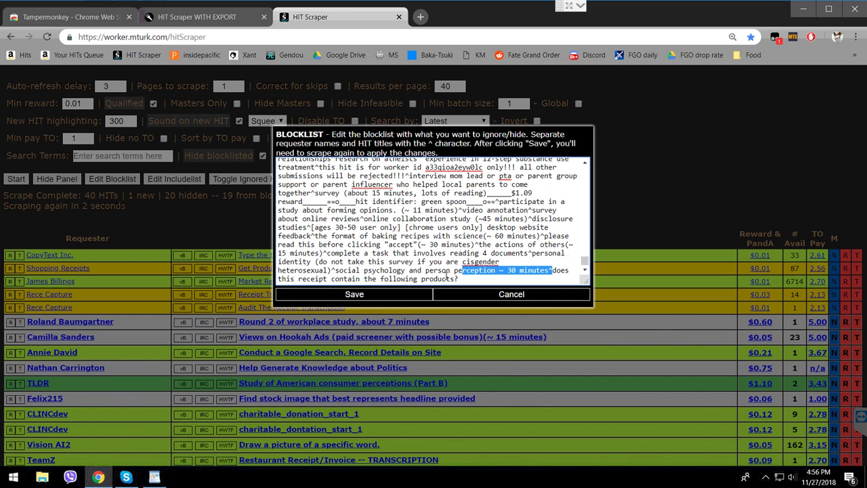
left_click(474, 278)
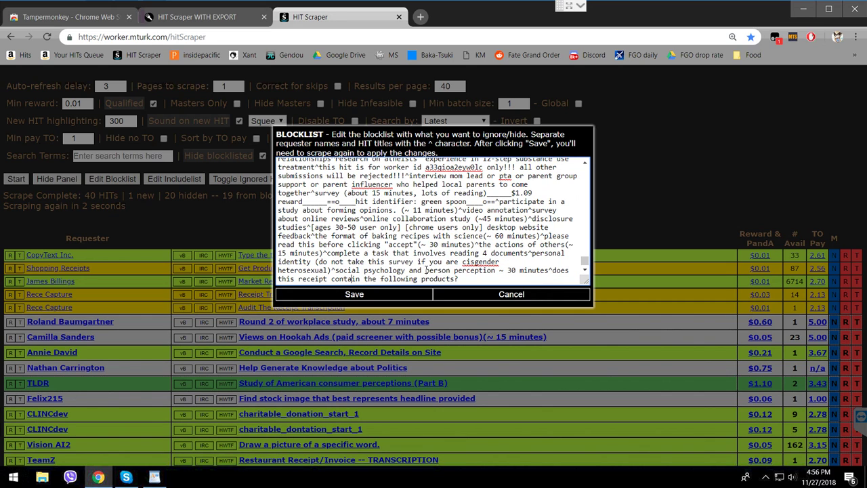
left_click(552, 270, "shift")
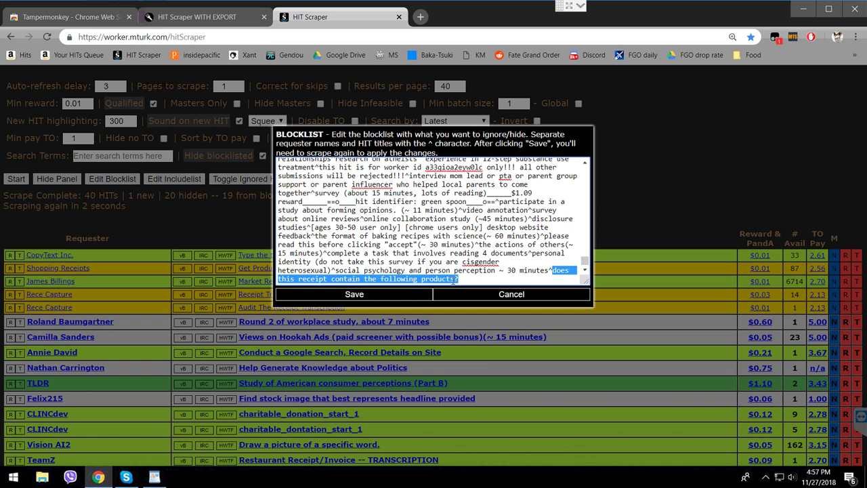
key("BackSpace")
key("BackSpace")
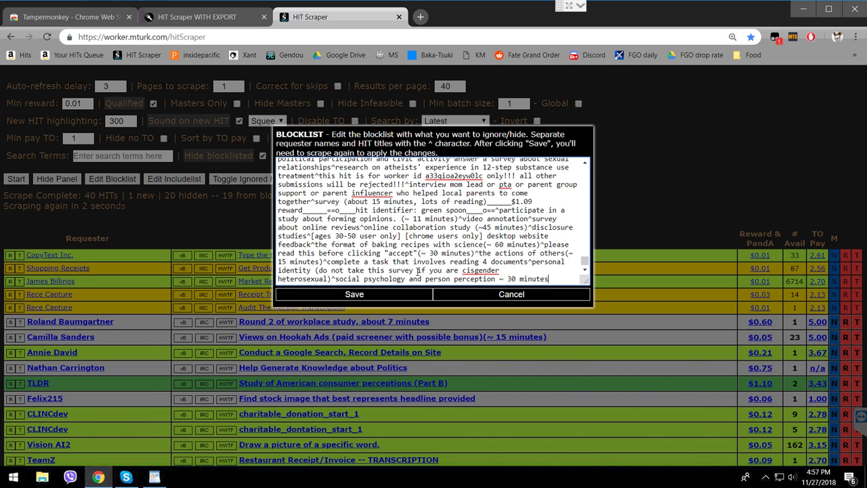
left_click(355, 294)
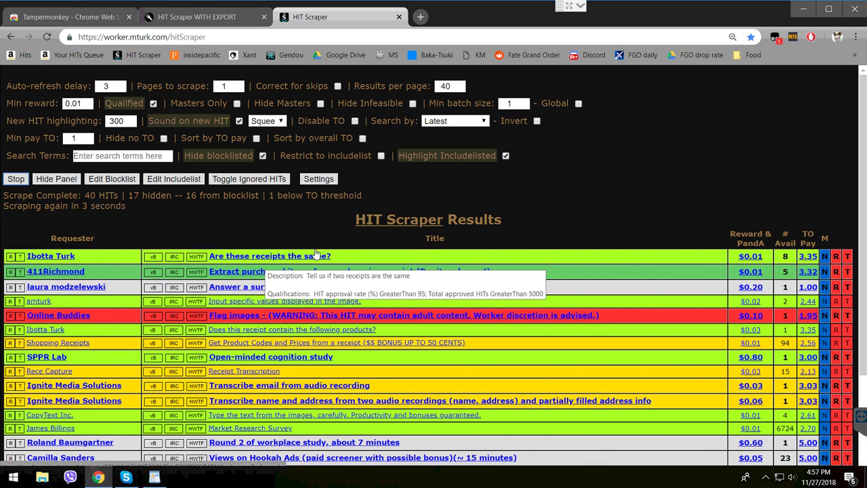
- Stop the scraper, set the minimum reward to 0.50 and start scraping again
left_click(15, 180)
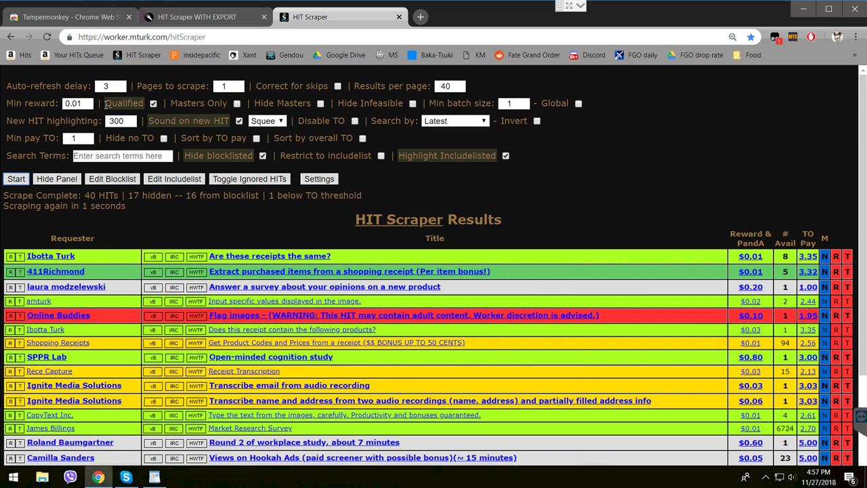
left_click(76, 103)
left_click(691, 250)
left_click_drag(76, 103, 51, 100)
type("0.50")
left_click(13, 178)
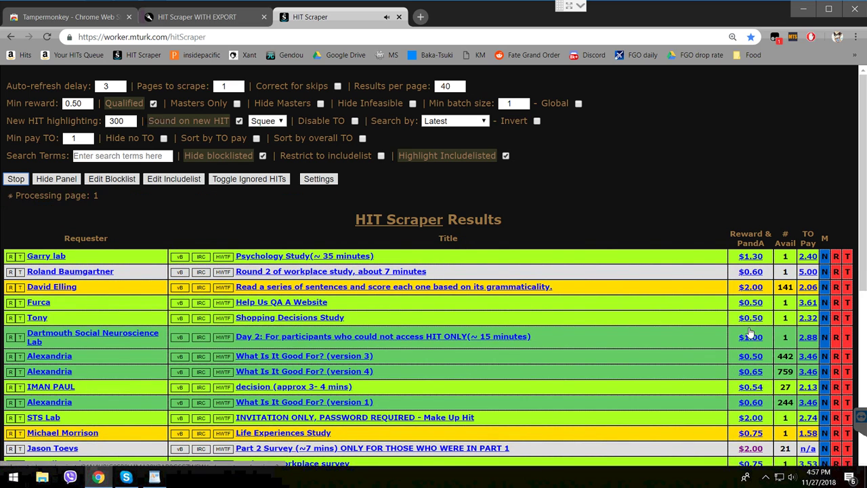
- Stop the scraper, and switch the Qualified filter off and back on
left_click(18, 178)
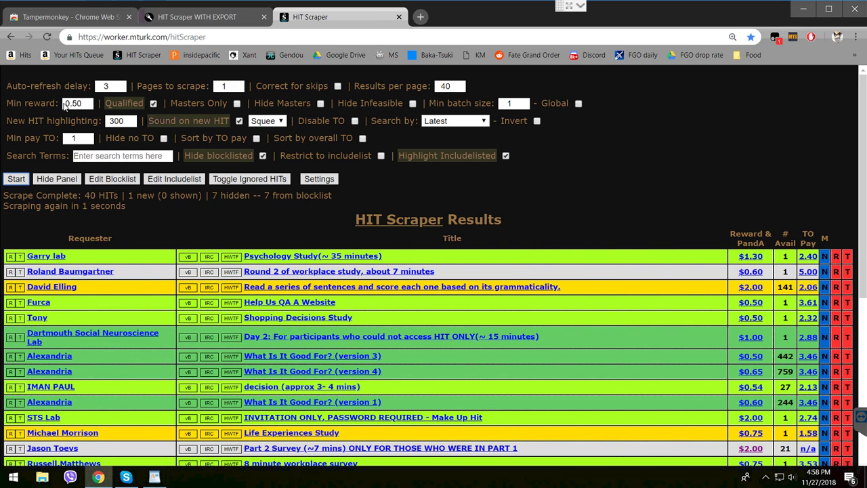
left_click(145, 103)
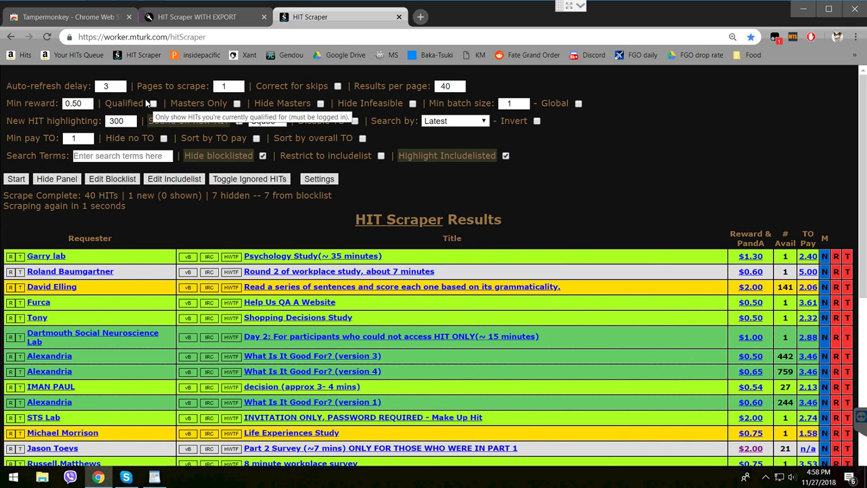
left_click(147, 102)
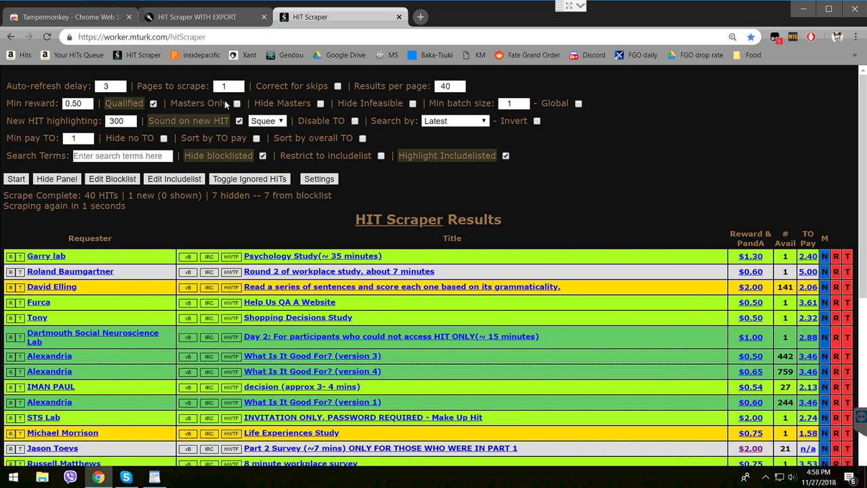
- Review the Masters Only filter, and switch the Hide Masters filter on and back off
left_click_drag(166, 103, 197, 106)
left_click(163, 107)
left_click_drag(192, 105, 219, 116)
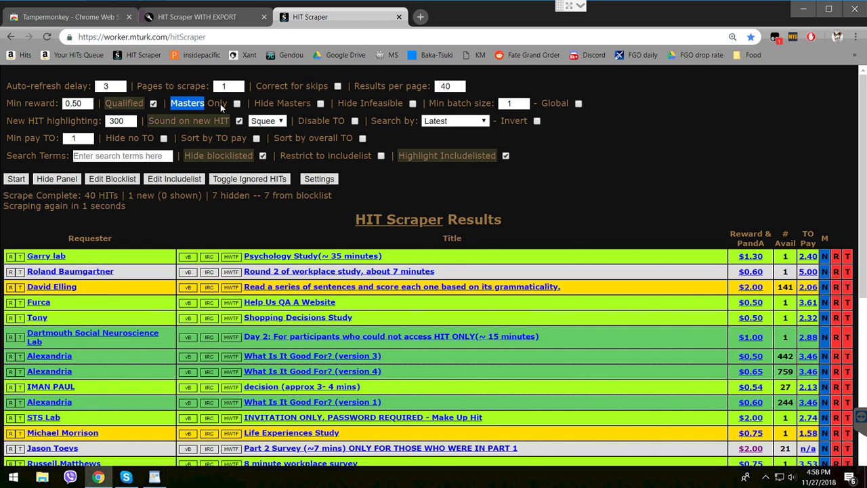
left_click(233, 105)
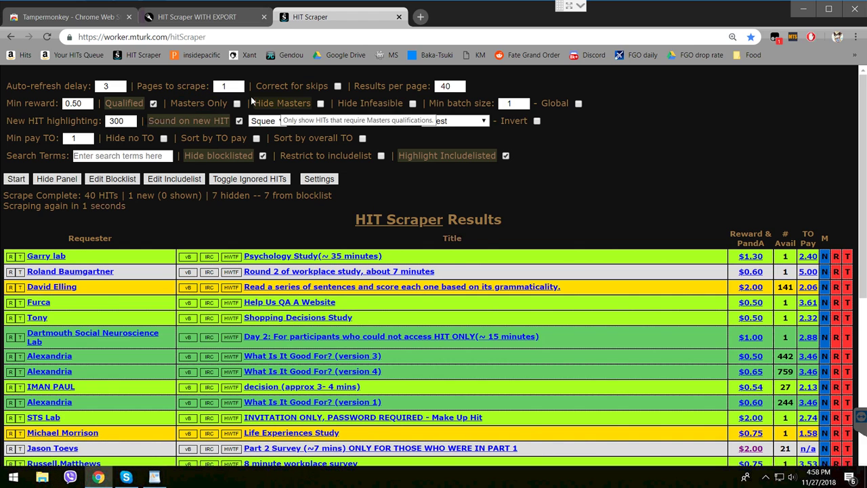
double_click(261, 103)
left_click_drag(295, 103, 309, 103)
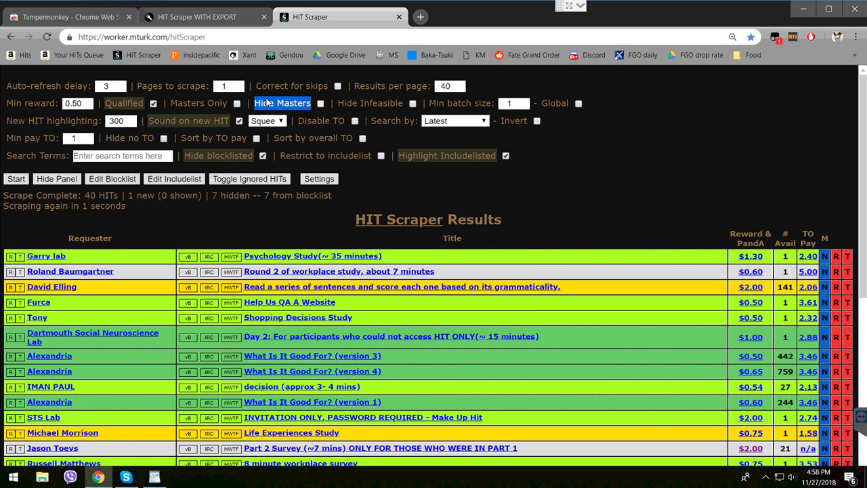
left_click(257, 103)
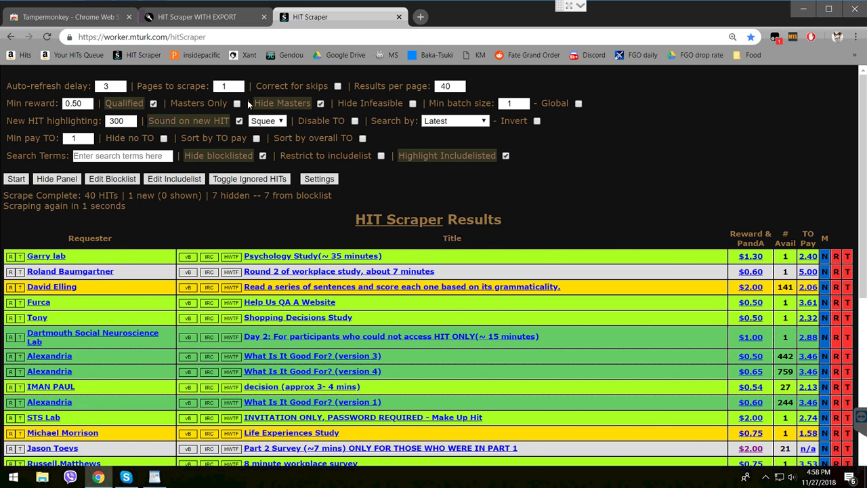
left_click(306, 106)
- Turn on the Hide Infeasible filter for HITs with unobtainable qualifications
mouse_move(371, 101)
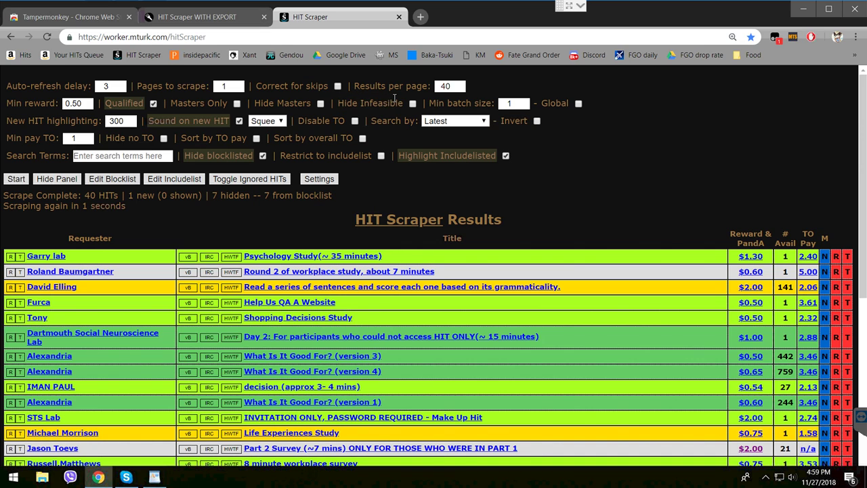
mouse_move(338, 99)
left_mouse_down()
mouse_move(328, 99)
mouse_move(337, 102)
left_mouse_up()
left_click(344, 102)
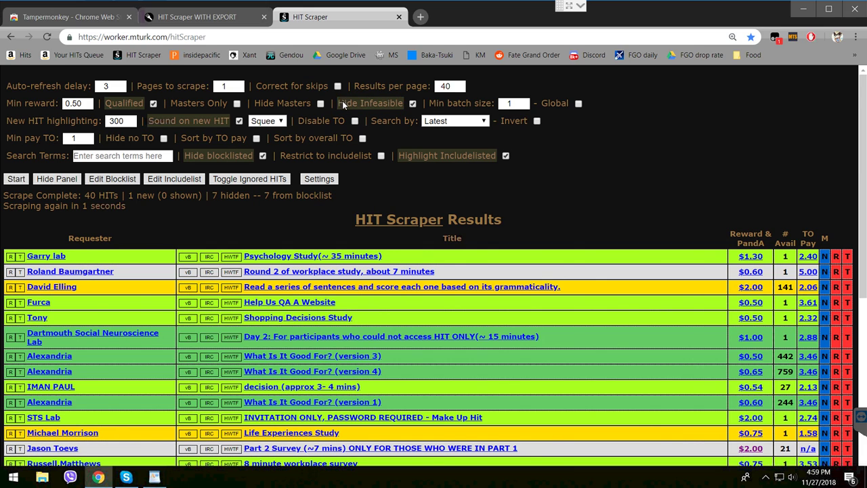
left_click(396, 105)
left_click(404, 103)
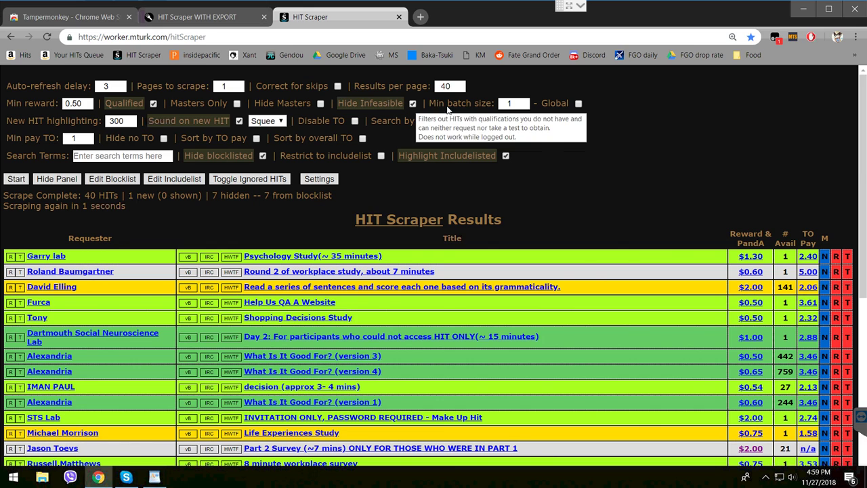
- Set the minimum batch size to 50, run a scrape and stop it
left_click_drag(428, 103, 482, 103)
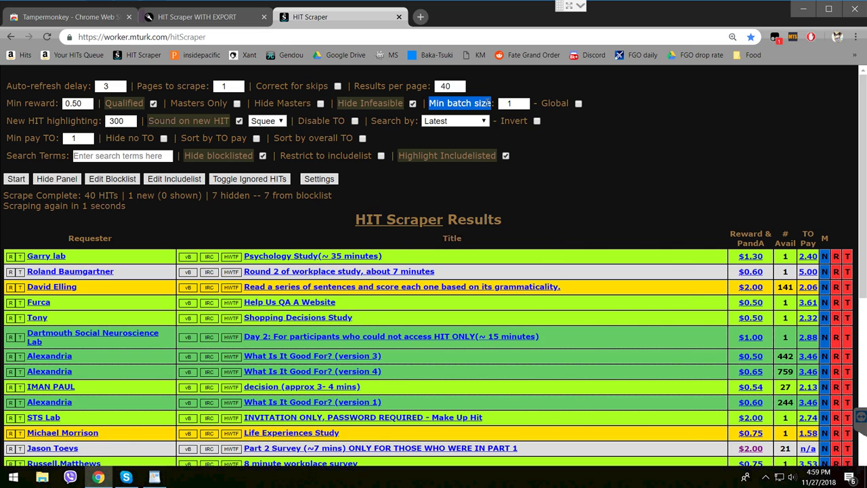
left_click_drag(495, 103, 424, 102)
key("Tab")
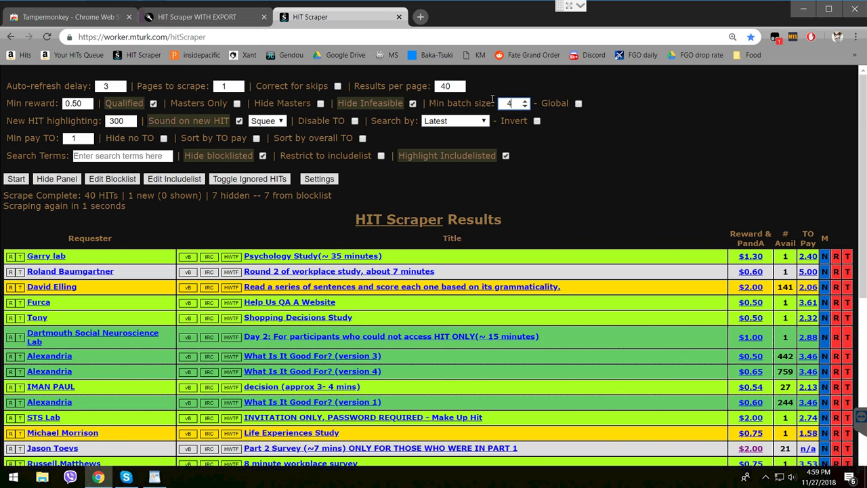
type("4")
key("BackSpace")
type("50")
left_click(6, 178)
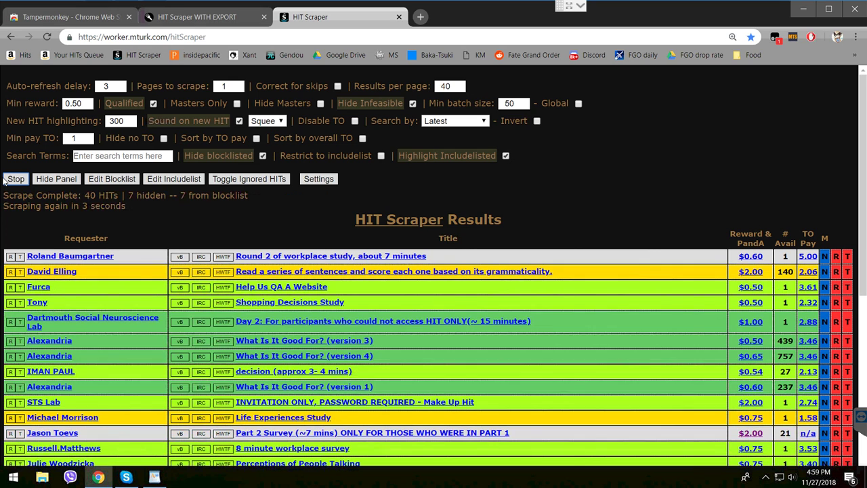
left_click(6, 178)
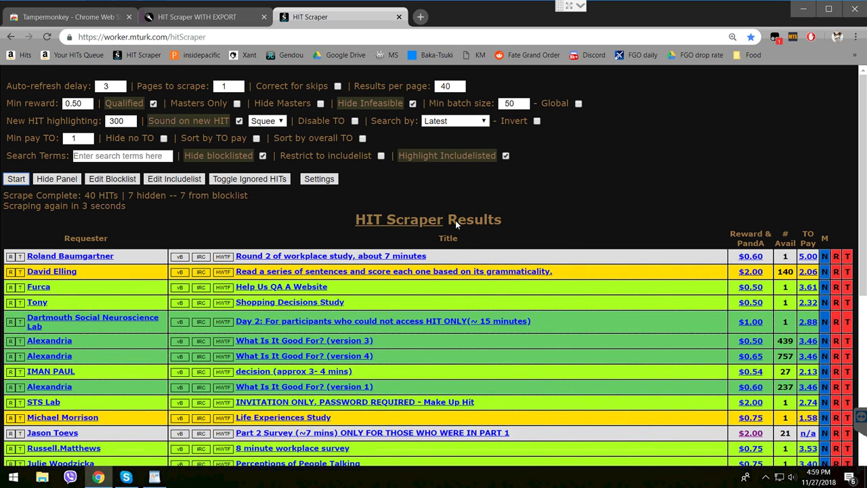
- Run the scraper again, stop it and look through the available HIT counts in the results
left_click(10, 178)
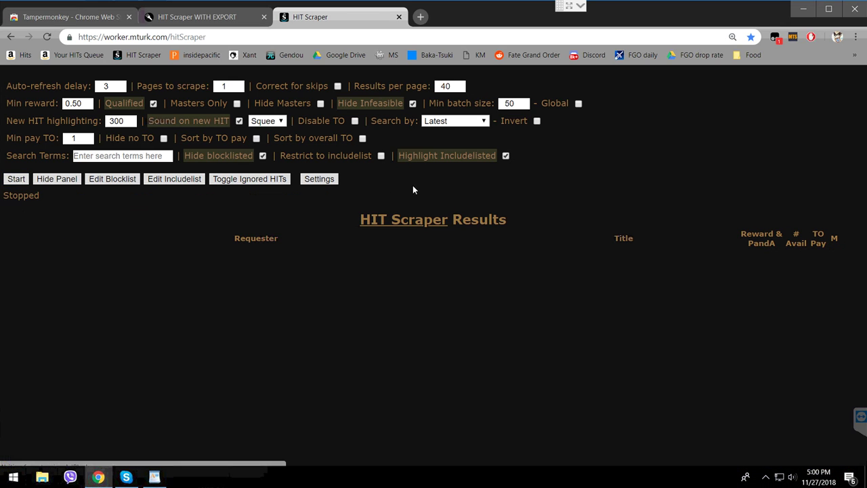
left_click(16, 178)
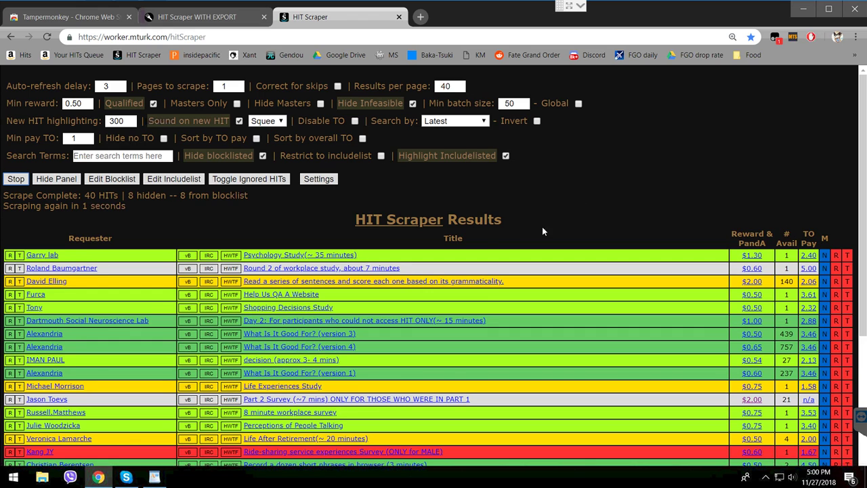
left_click(9, 178)
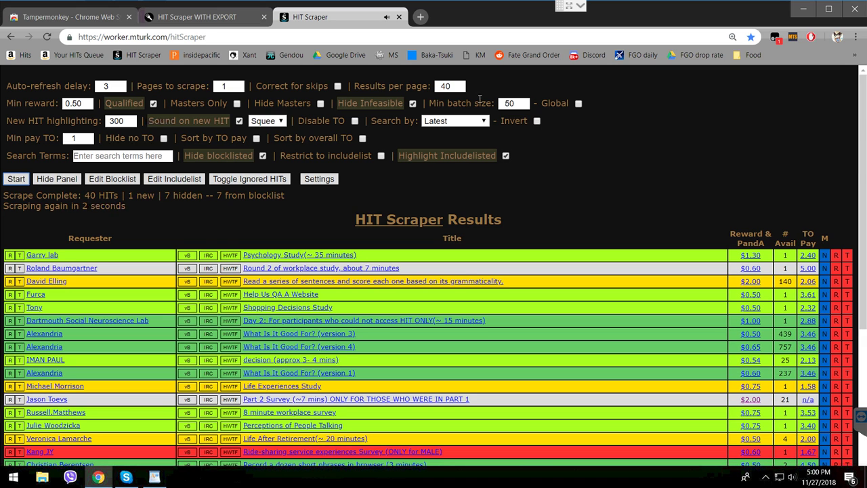
scroll(779, 255, "down", 3)
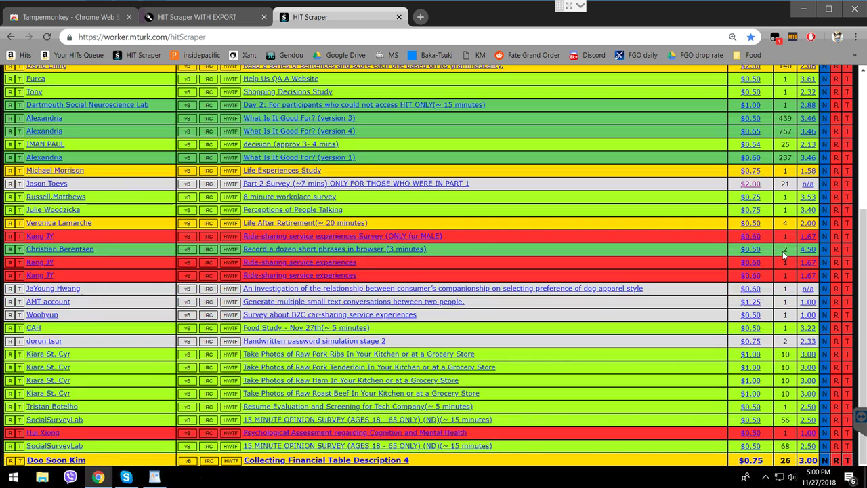
scroll(783, 252, "up", 3)
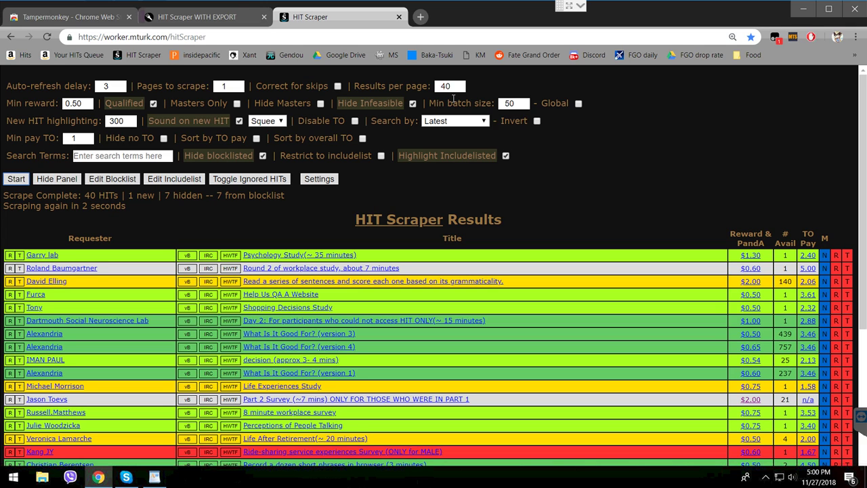
- Set the minimum batch size to 1
double_click(507, 102)
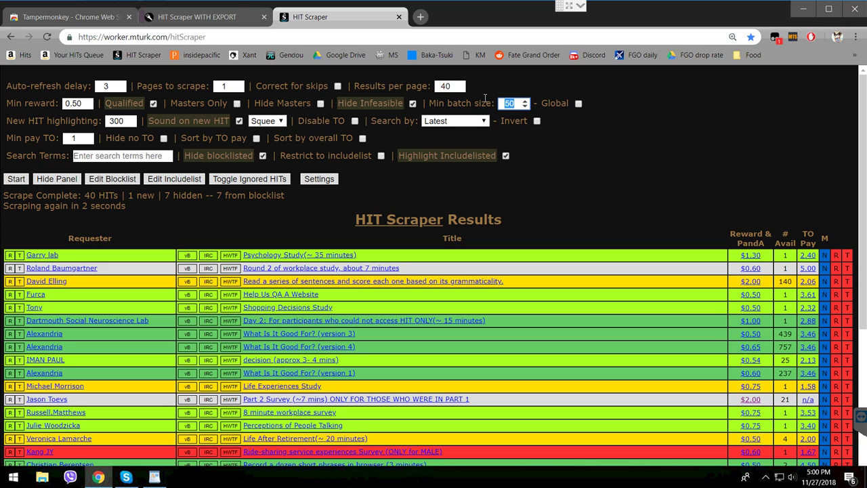
type("1")
left_click(557, 130)
- Examine the new HIT highlighting and sound settings, including the available alert sounds, without changing them
left_click(73, 114)
left_click_drag(141, 116, 219, 118)
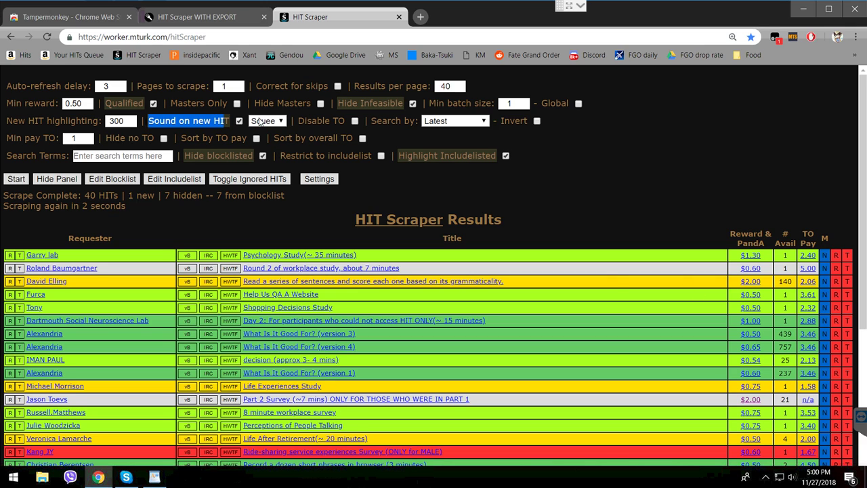
left_click(260, 121)
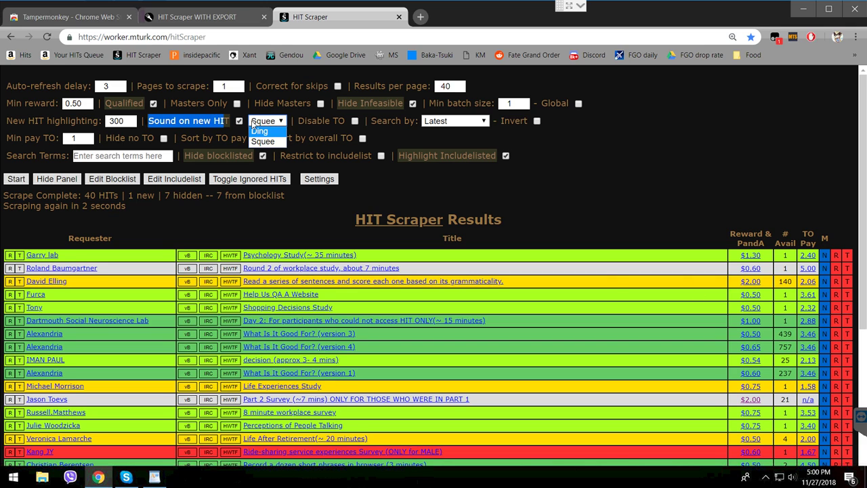
left_click(256, 122)
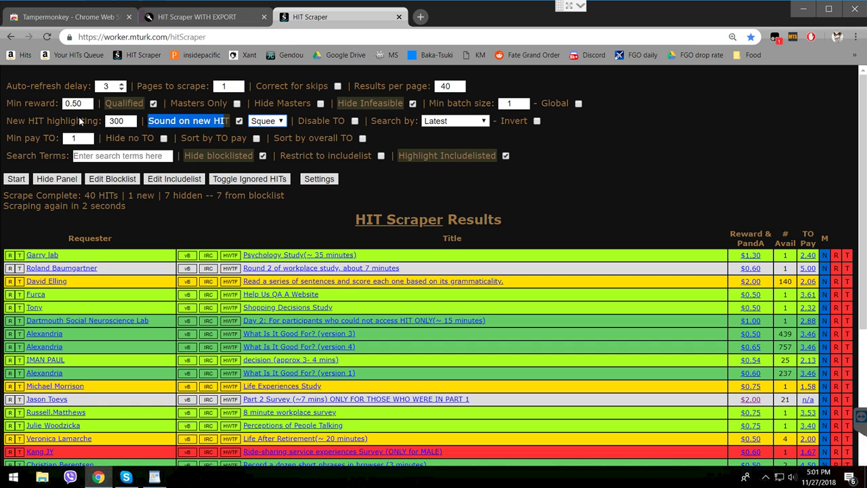
type("6")
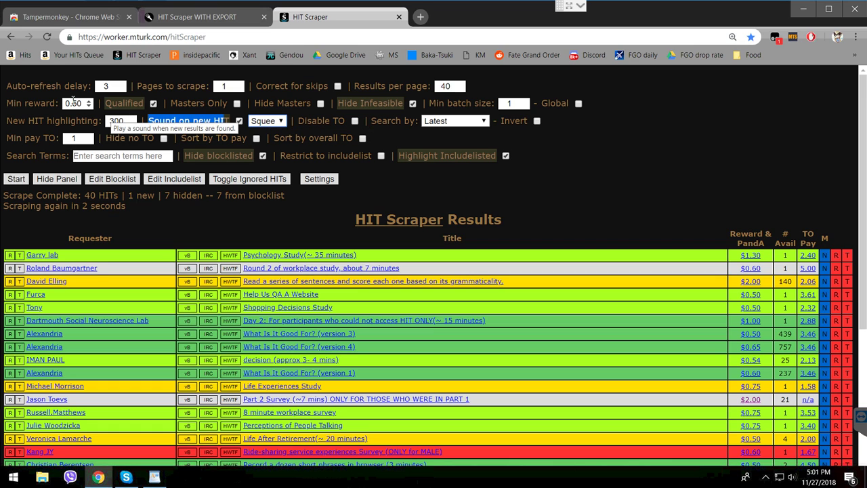
double_click(65, 101)
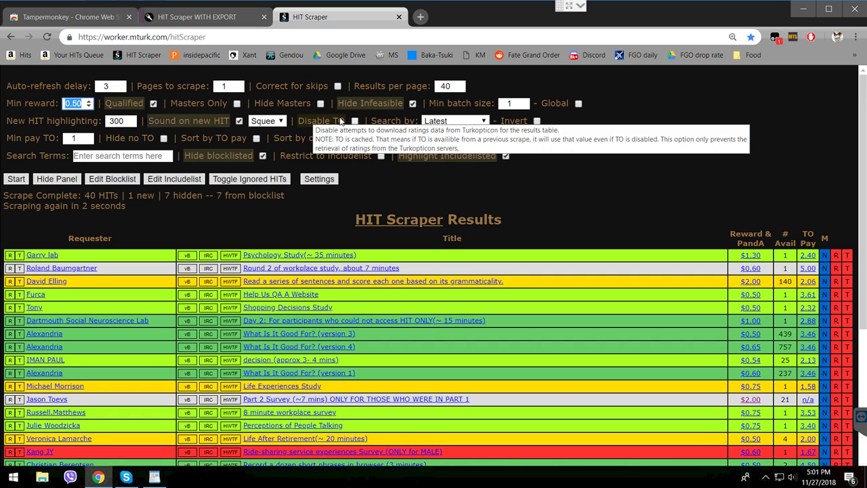
- Read the explanation of the Disable TO option and leave the option off
mouse_move(325, 116)
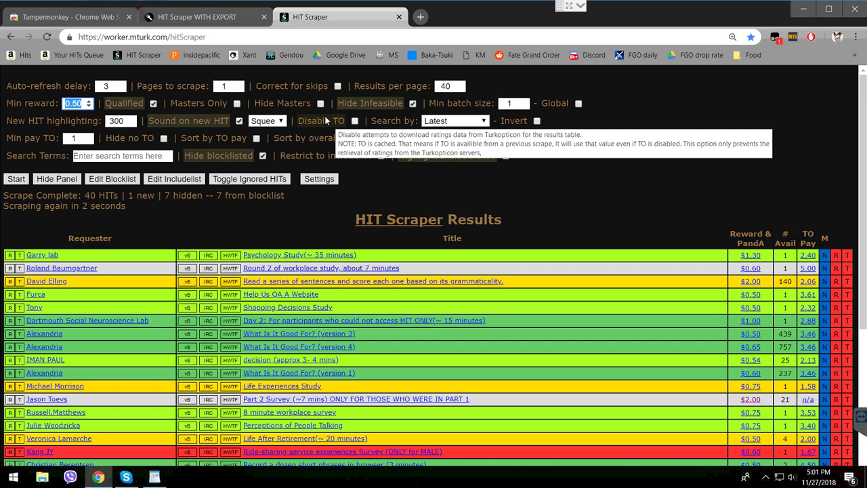
left_click_drag(331, 120, 334, 121)
double_click(334, 120)
left_click(388, 136)
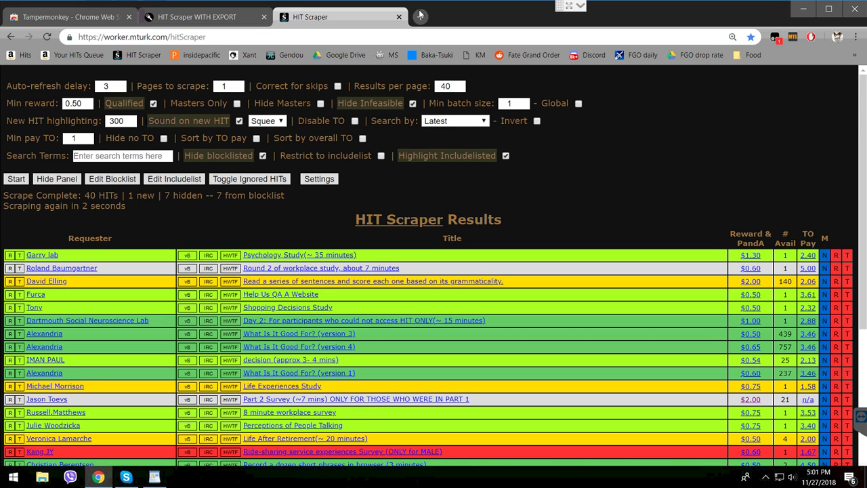
- Search Google for "turk option" in a new tab and open the Turkopticon website
left_click(420, 15)
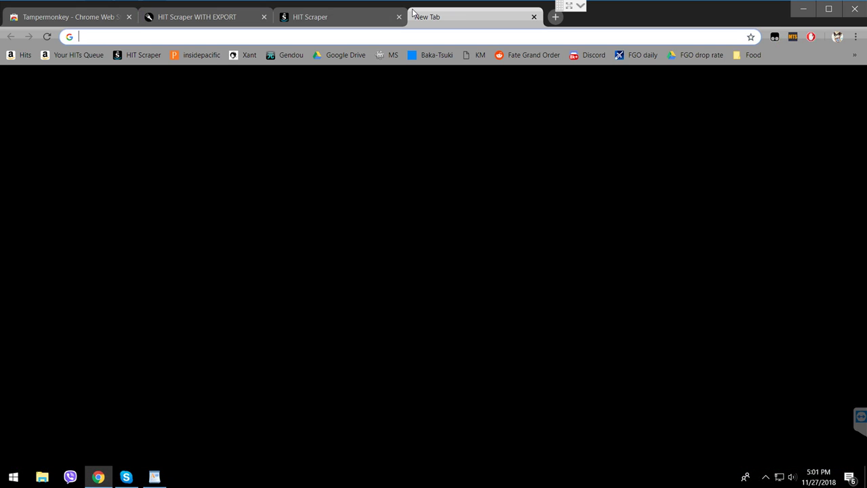
type("turkl")
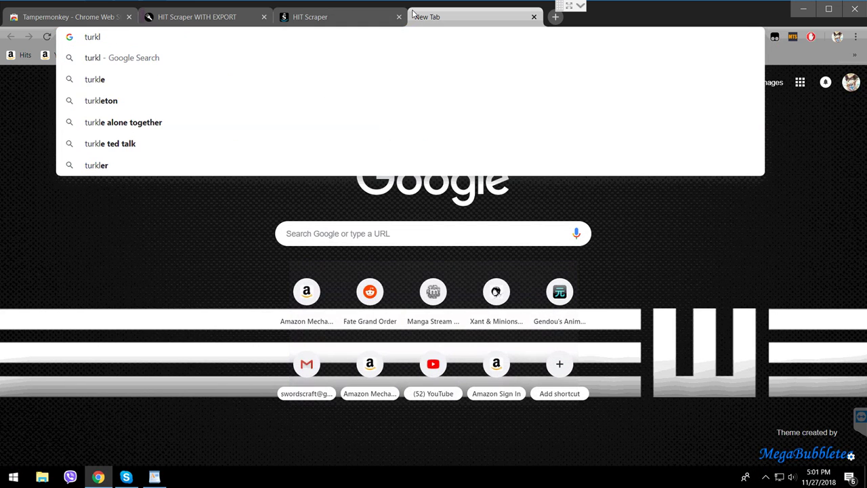
key("BackSpace")
type("oppt")
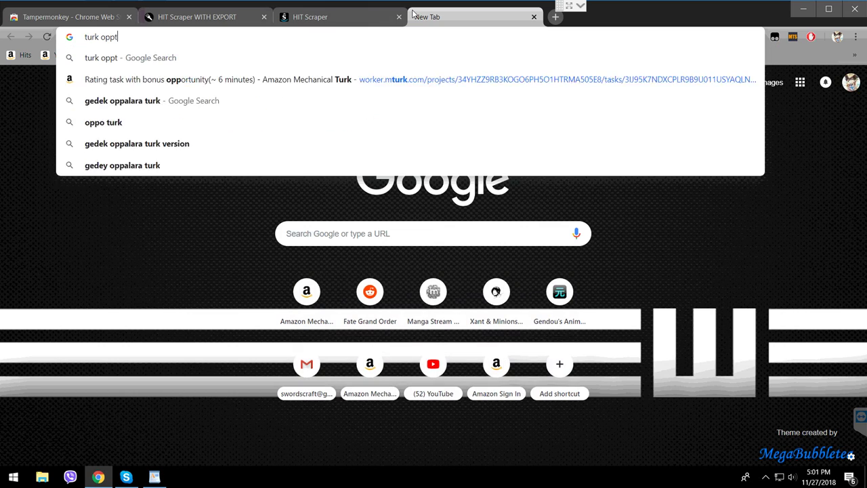
key("BackSpace")
key("BackSpace")
type("tion")
key("Return")
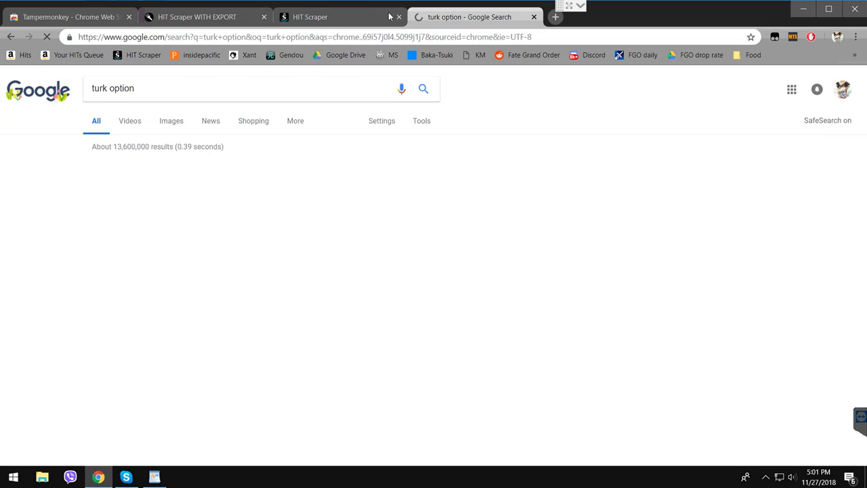
left_click(106, 171)
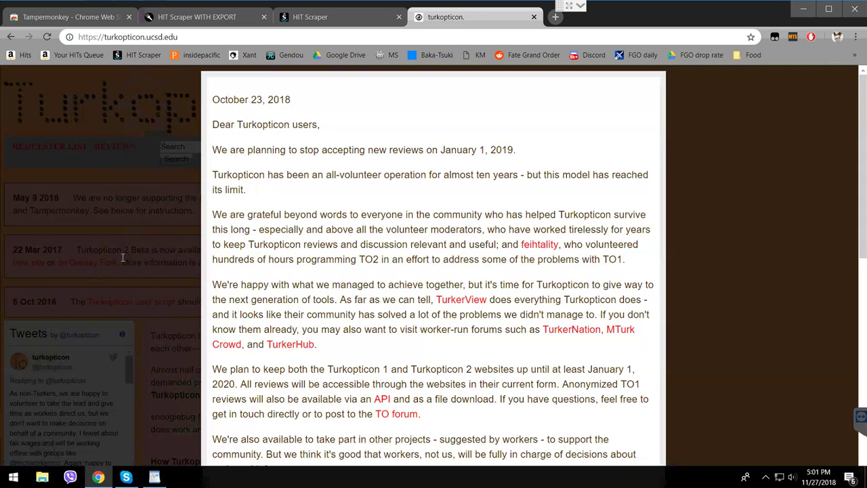
- Dismiss the announcement on the Turkopticon home page and look through how its requester ratings work
left_click(120, 258)
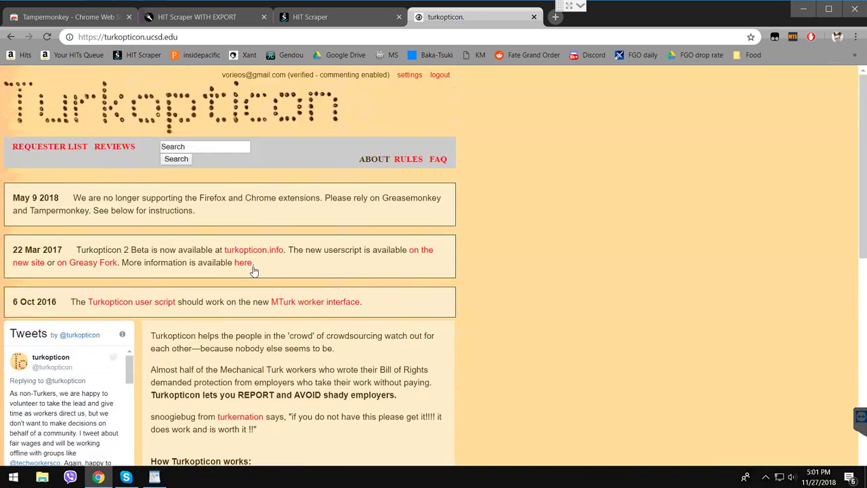
scroll(257, 273, "down", 1)
scroll(261, 275, "down", 2)
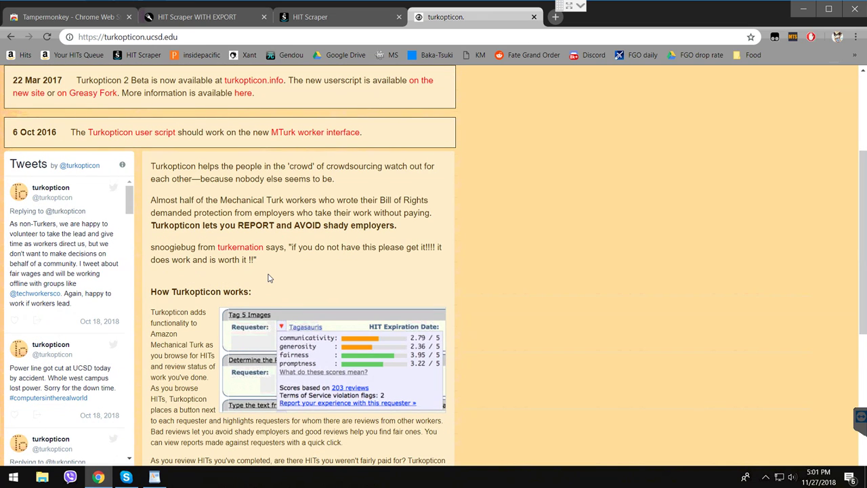
scroll(267, 278, "down", 3)
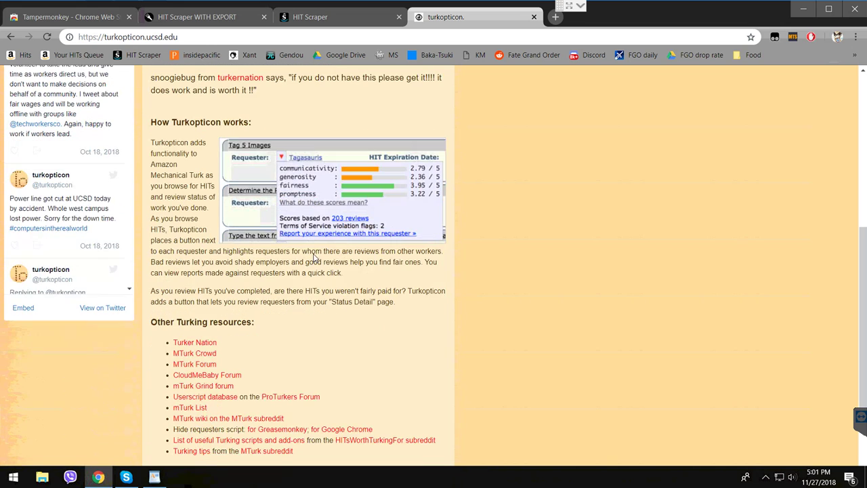
- Read the introduction on how Turkopticon helps workers avoid shady employers and close its page
scroll(321, 251, "up", 4)
scroll(327, 244, "down", 1)
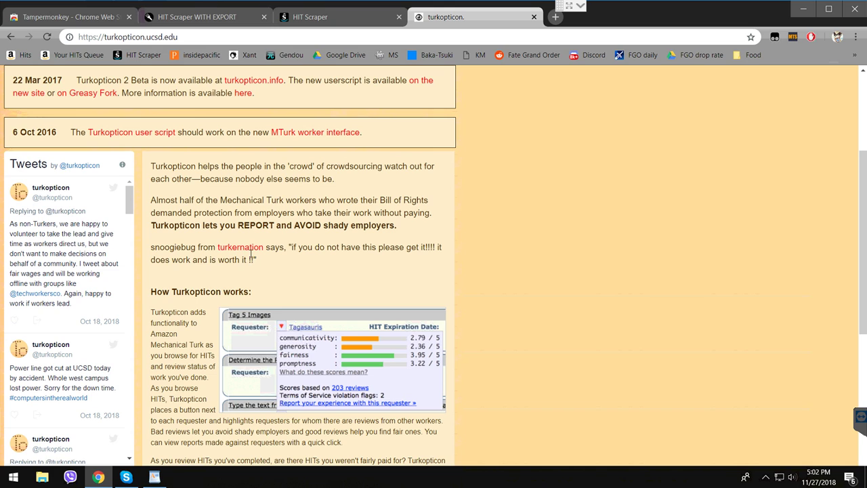
left_click_drag(256, 260, 146, 168)
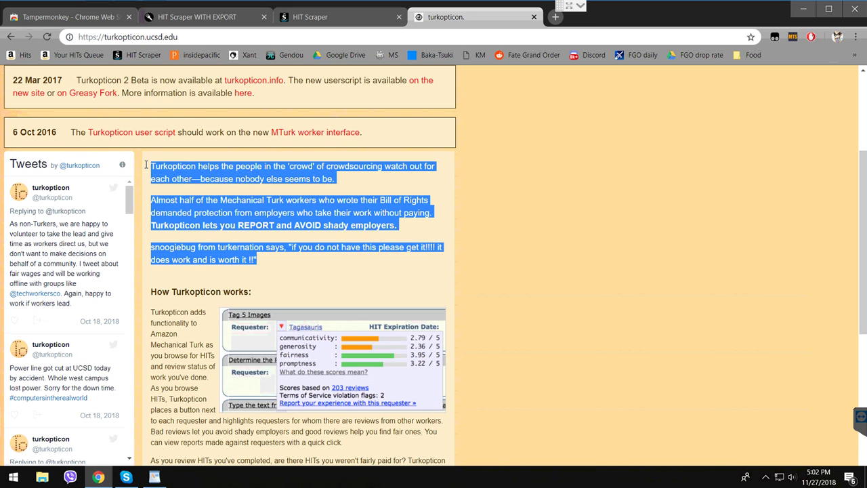
middle_click(435, 17)
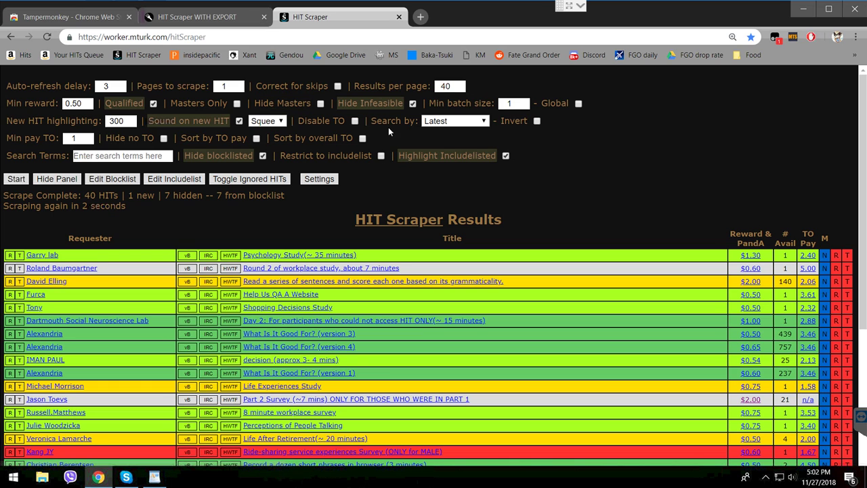
- Turn on Disable TO, reload HIT Scraper, and run and stop a scrape without Turkopticon ratings
left_click(343, 120)
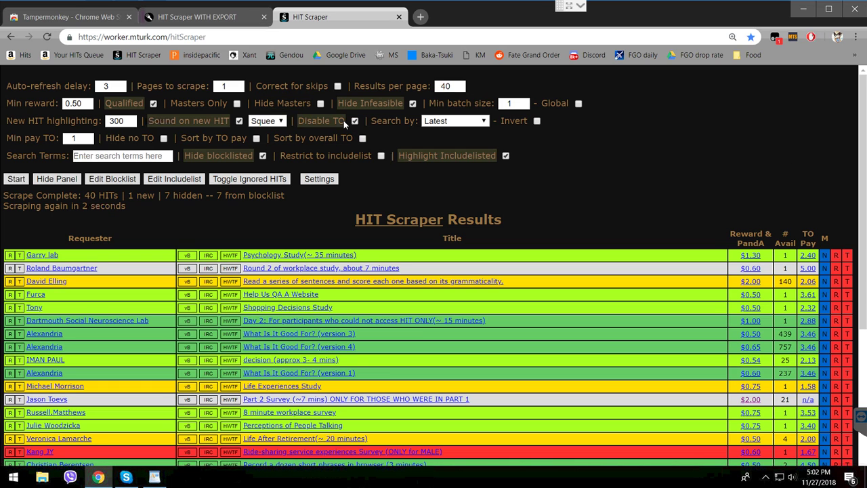
key("F5")
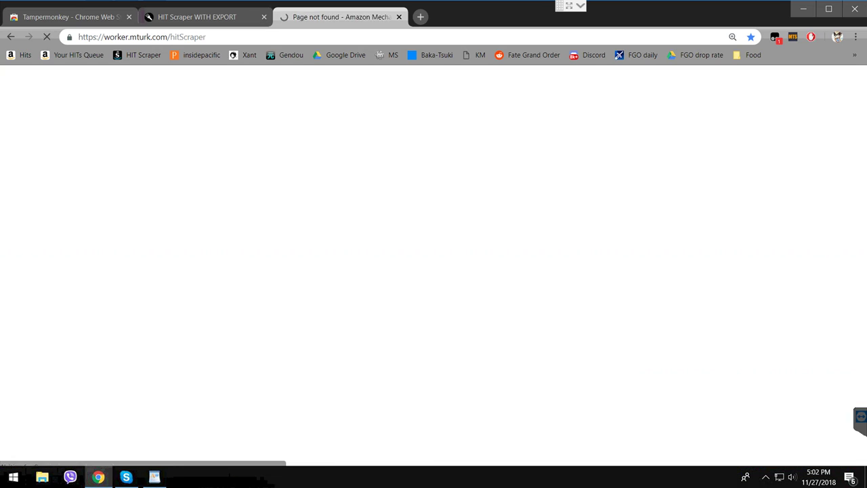
left_click(6, 179)
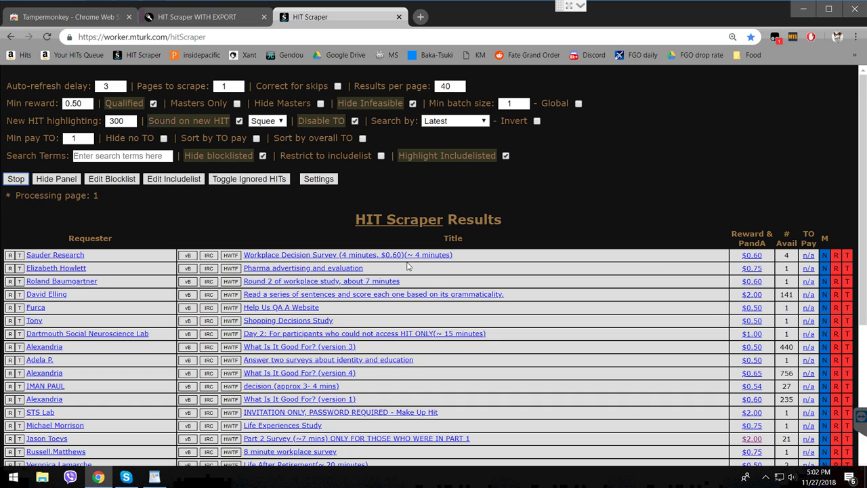
left_click(15, 178)
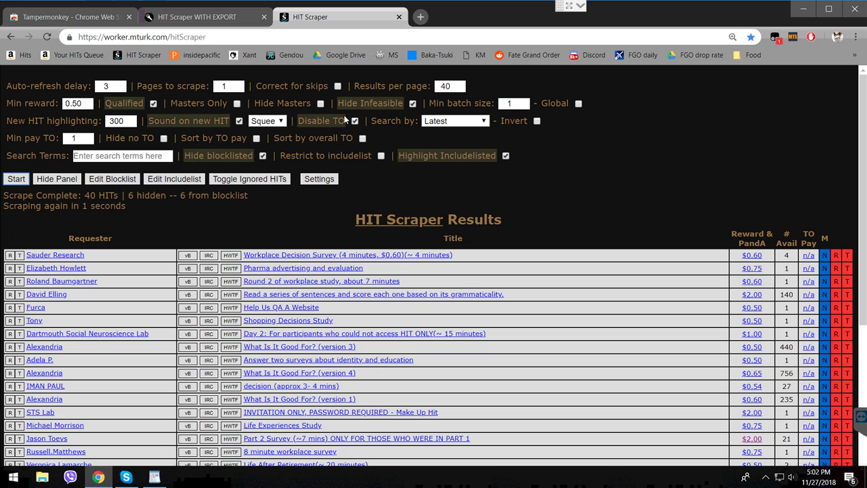
- Turn Disable TO off, scrape again and look over the colour-coded Turkopticon ratings in the results
left_click(355, 121)
left_click(15, 179)
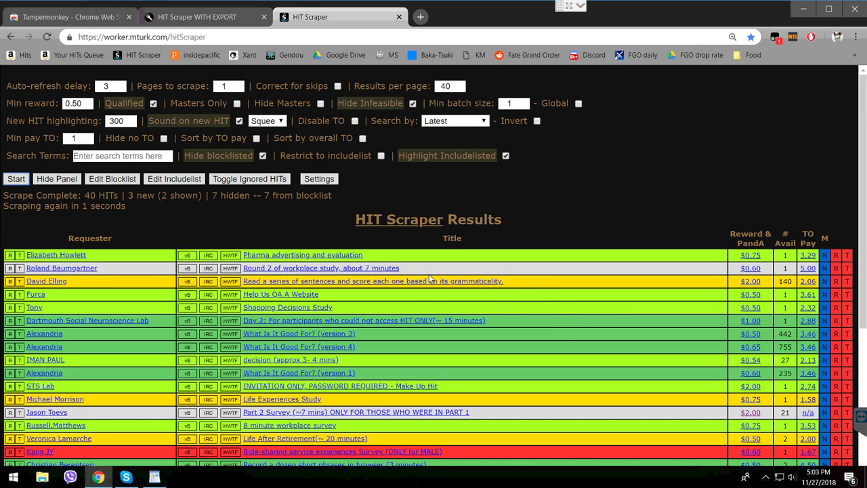
scroll(332, 422, "down", 1)
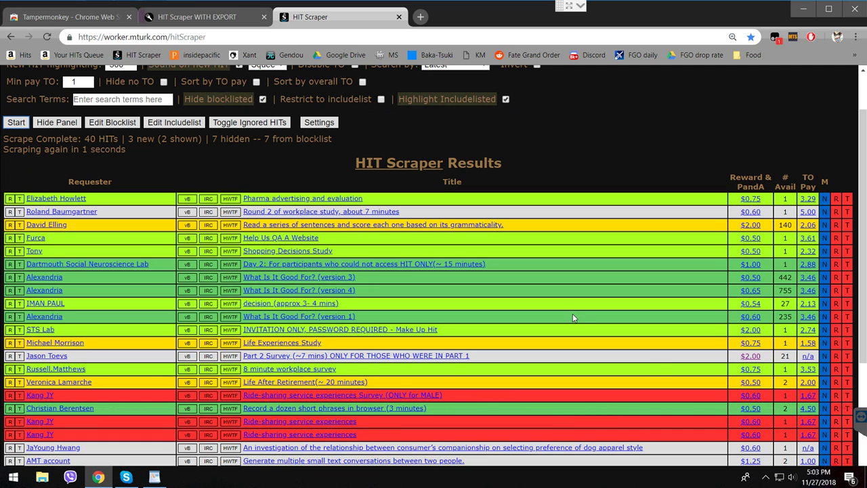
scroll(140, 237, "up", 1)
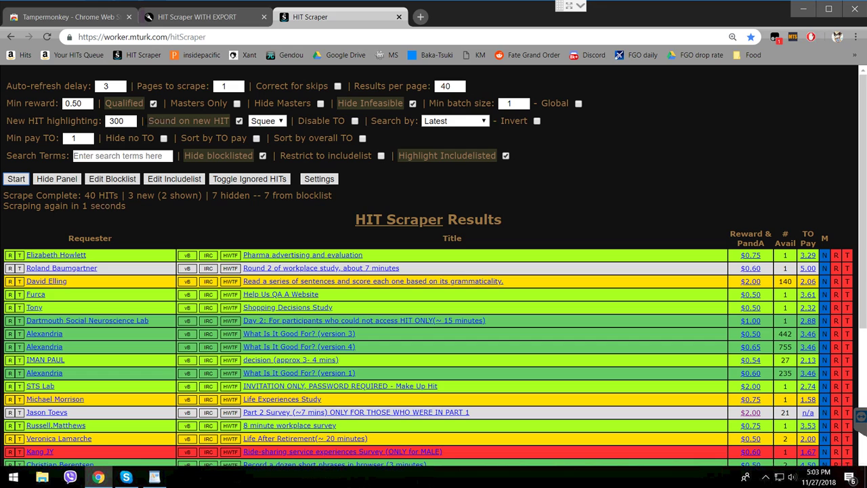
- Scrape with Search by set to Most Available and check the available HIT counts in the results
left_click(434, 121)
left_click(435, 121)
left_click(436, 122)
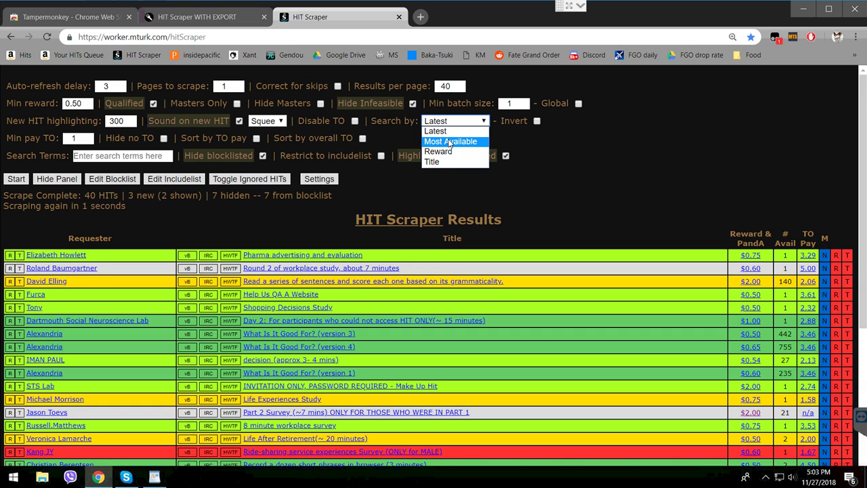
left_click(450, 143)
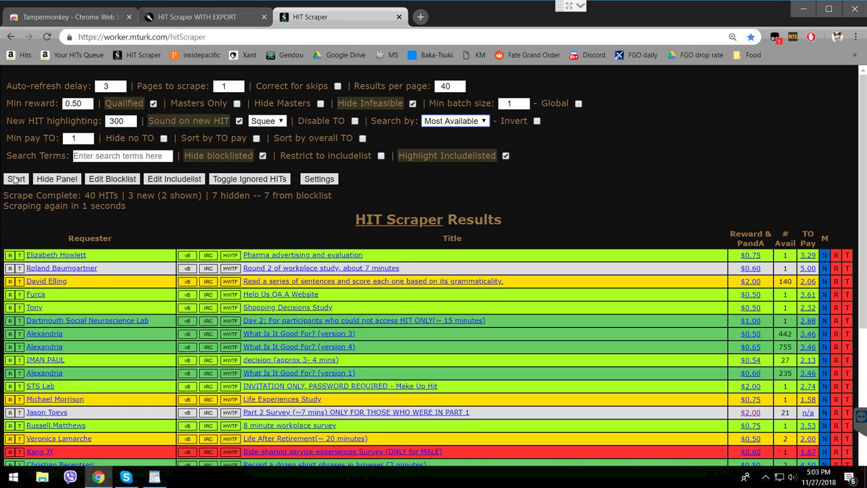
left_click(16, 179)
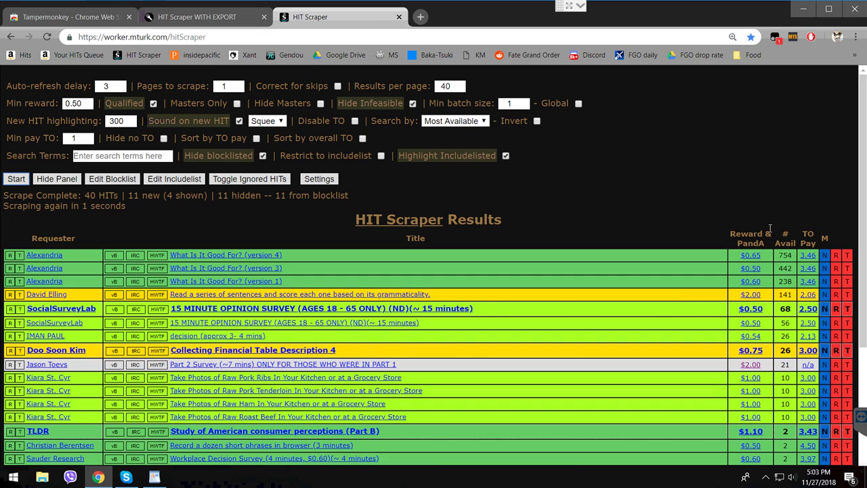
left_click_drag(779, 231, 792, 242)
left_click(774, 251)
left_click_drag(784, 254, 790, 255)
left_click(729, 205)
- Set Search by back to Latest, comparing it with Most Available and leaving Invert off
left_click(430, 120)
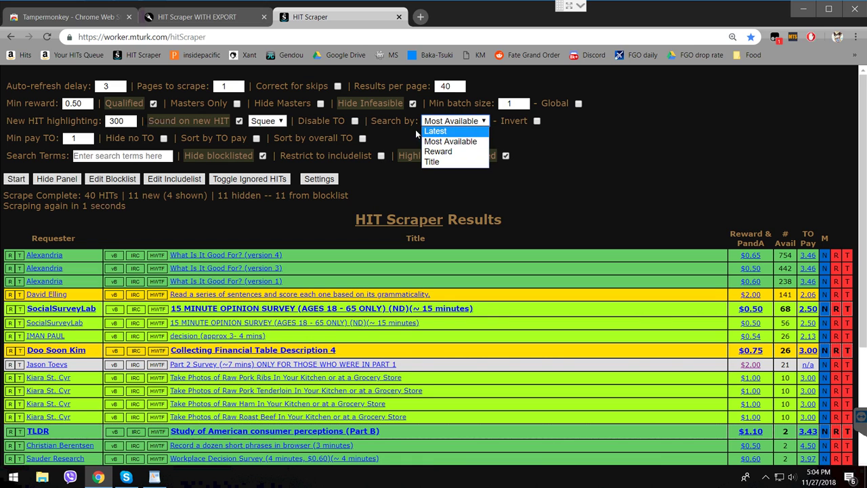
left_click(422, 131)
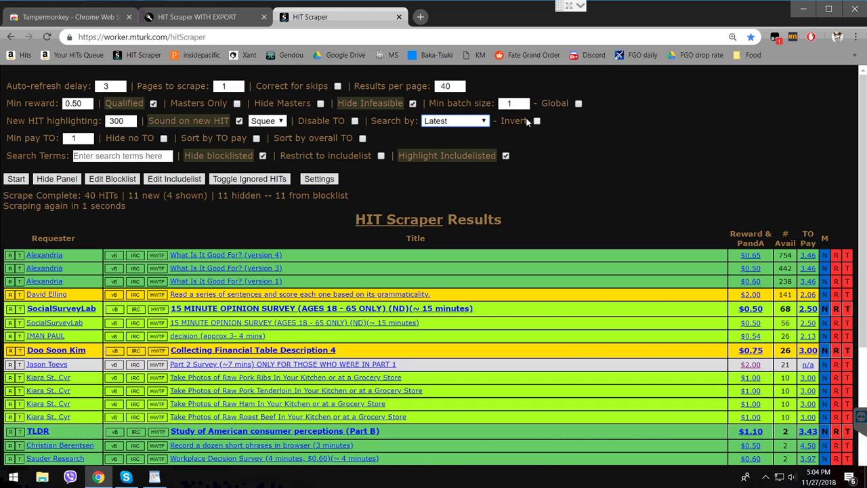
mouse_move(514, 121)
left_click(443, 119)
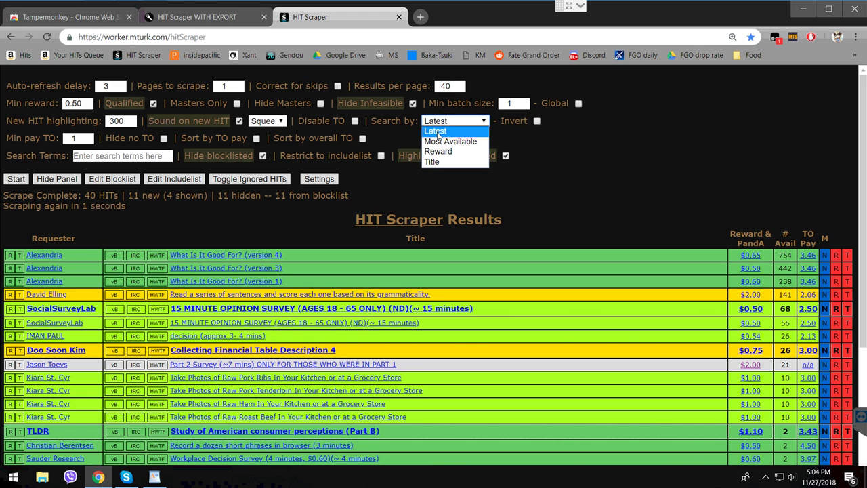
left_click(444, 141)
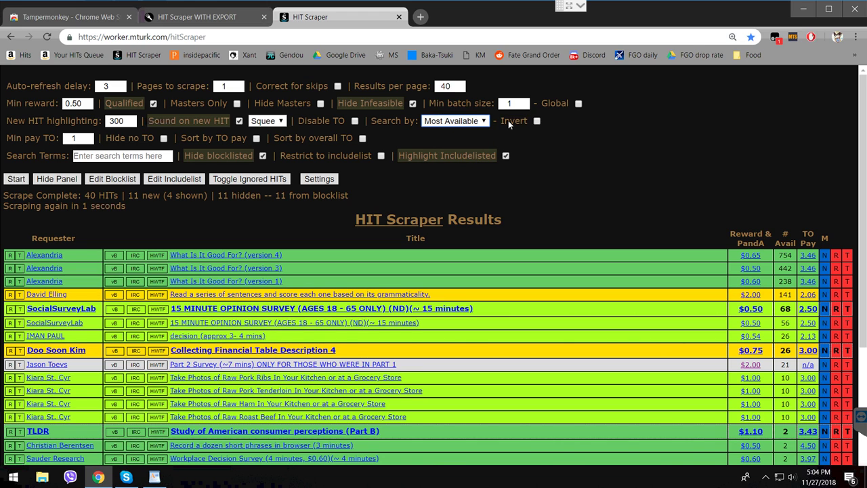
left_click(443, 121)
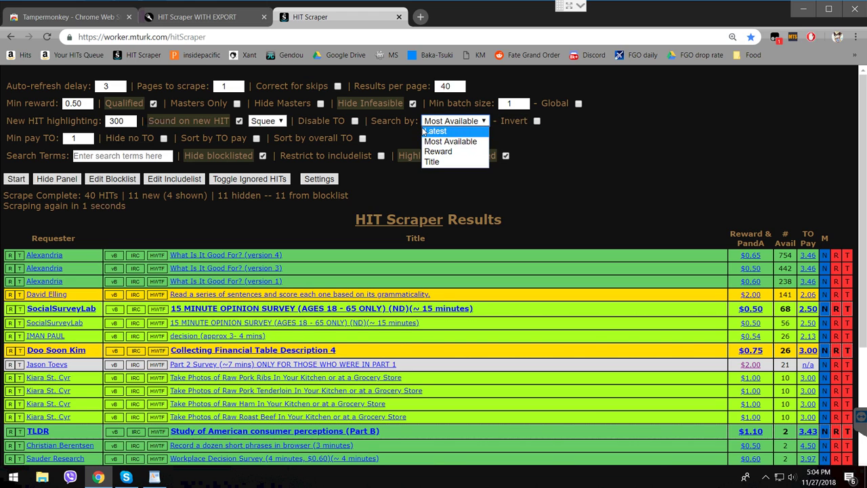
left_click(447, 130)
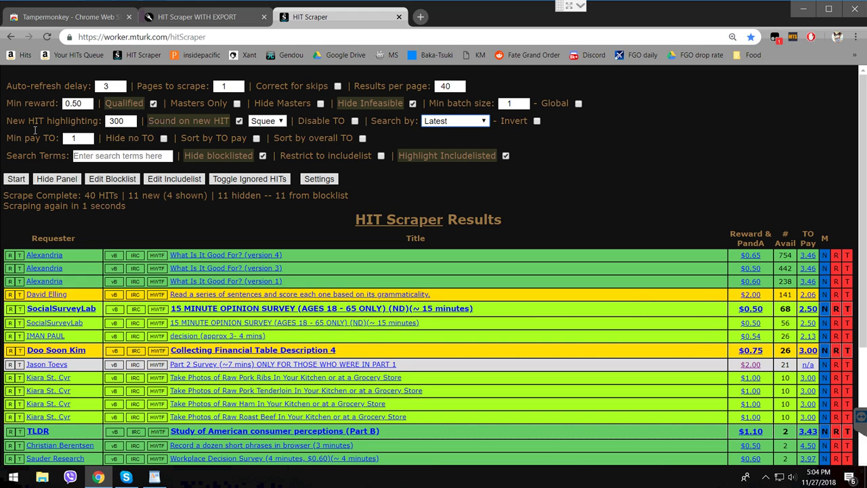
- Read the explanation of the Min pay TO setting
left_click(42, 130)
left_click_drag(57, 132, 5, 131)
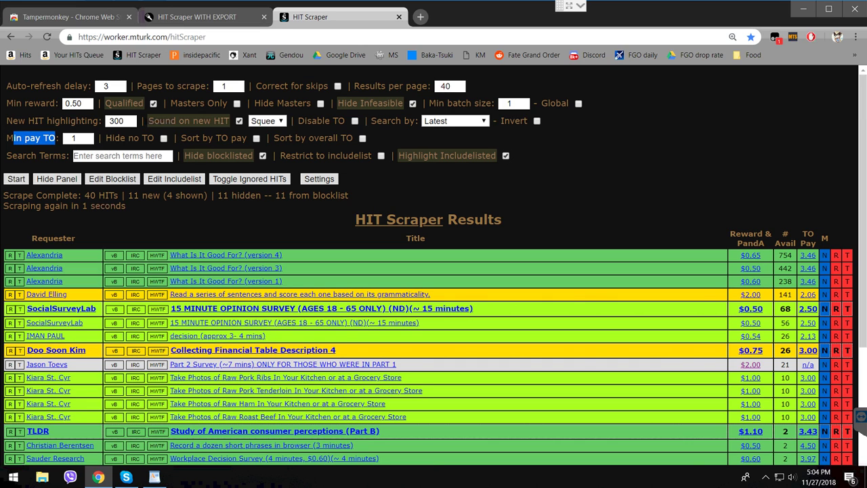
left_click(15, 132)
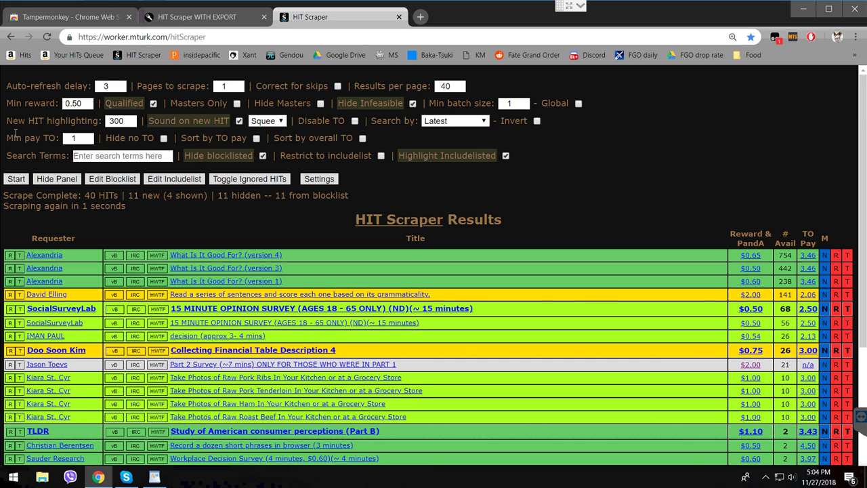
double_click(44, 137)
left_click(45, 139)
mouse_move(79, 134)
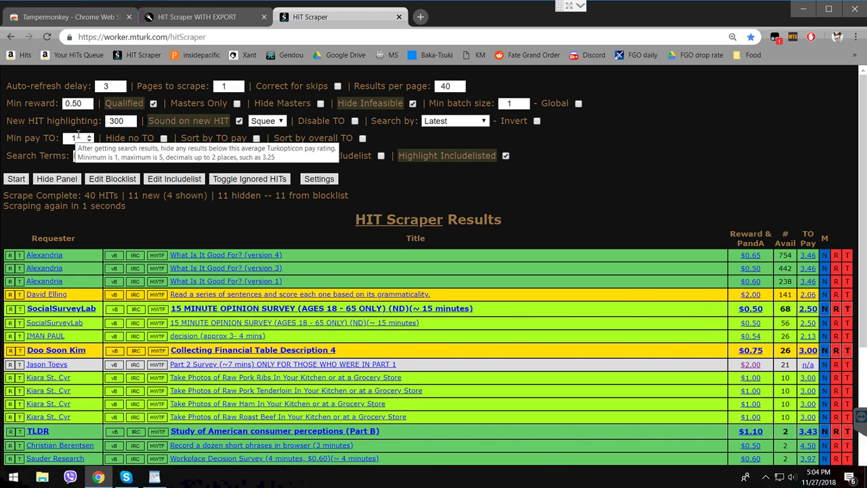
- Try Min pay TO values of 1.5, 5, 3 and 2.25, and restore the setting to 1
left_click(84, 135)
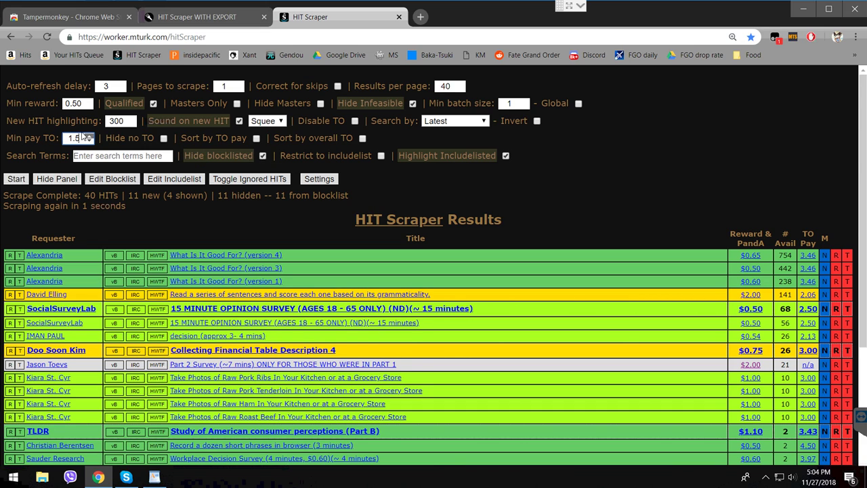
left_click(85, 135)
left_click(88, 135)
mouse_move(73, 137)
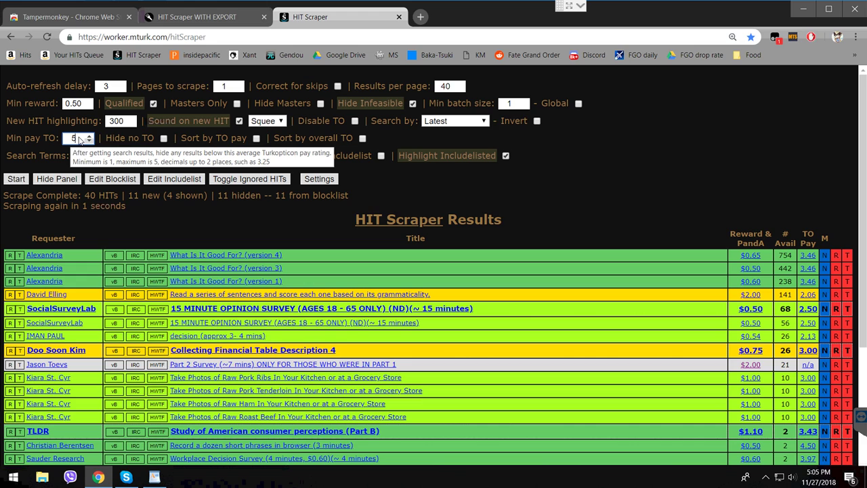
key("Down")
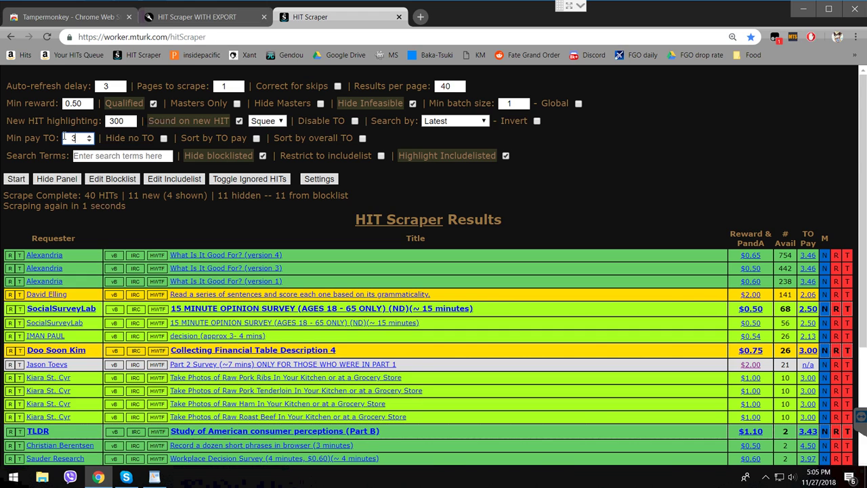
type("2.25")
scroll(80, 141, "down", 2)
left_click_drag(99, 138, 62, 133)
- Turn the Hide no TO filter on and back off
left_click(108, 141)
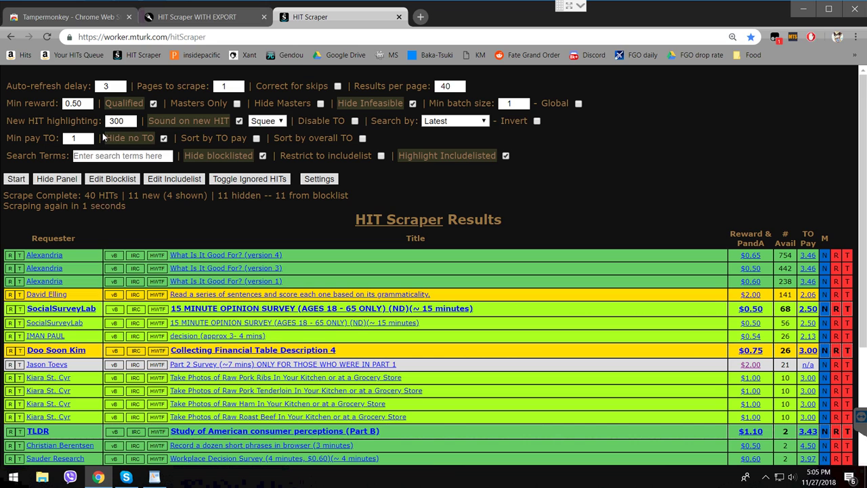
left_click(163, 138)
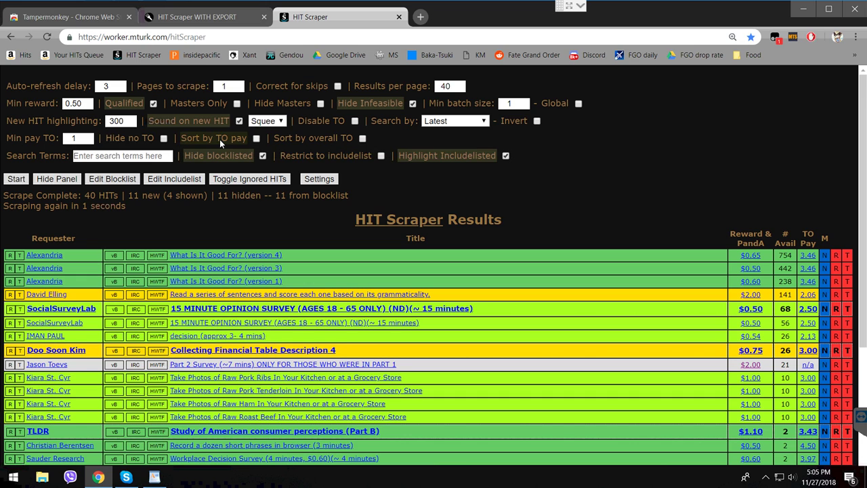
- Run a scrape sorted by TO pay, stop it after the results load, and switch the sorting off
left_click(256, 138)
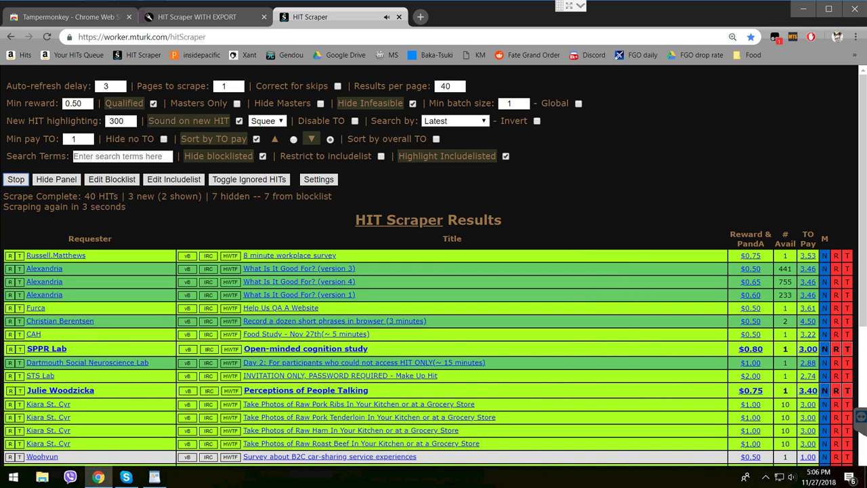
left_click(9, 176)
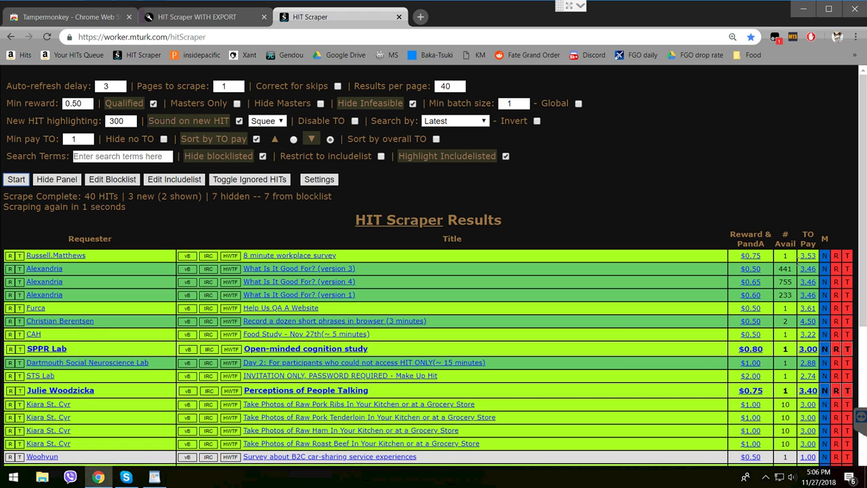
left_click(251, 139)
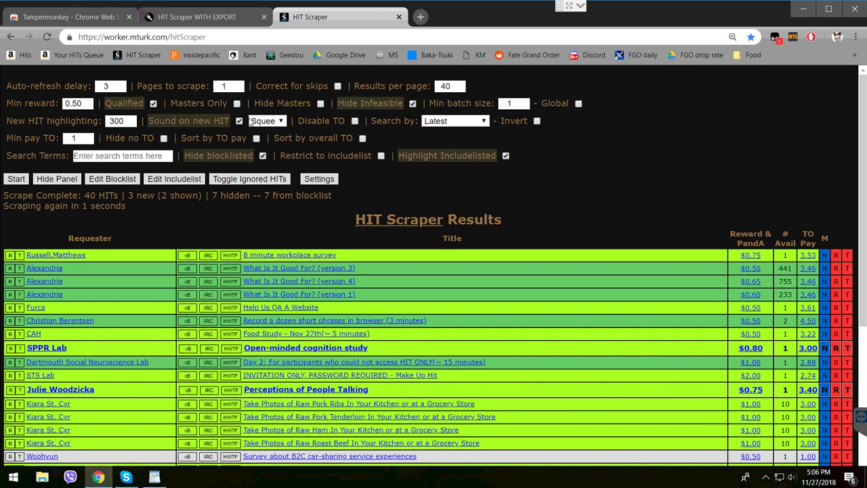
- Set the search terms to "What Is It", scrape for matching HITs and stop the scraper
left_click(35, 155)
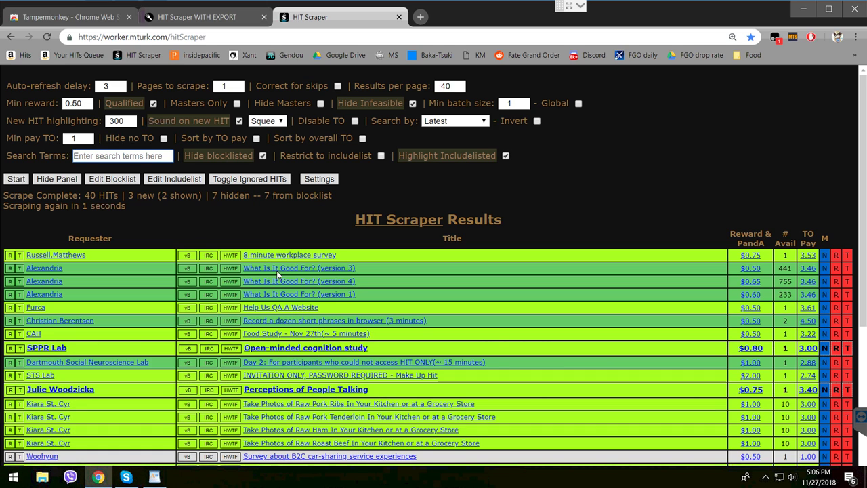
type("What")
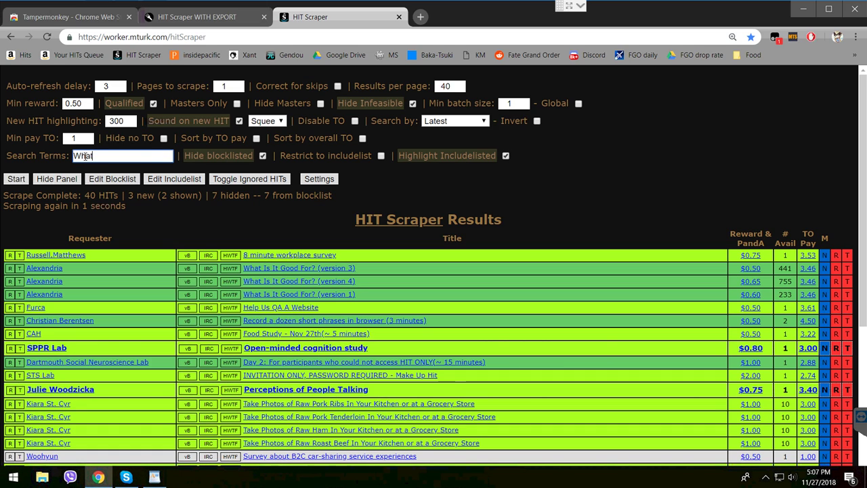
type(" Us")
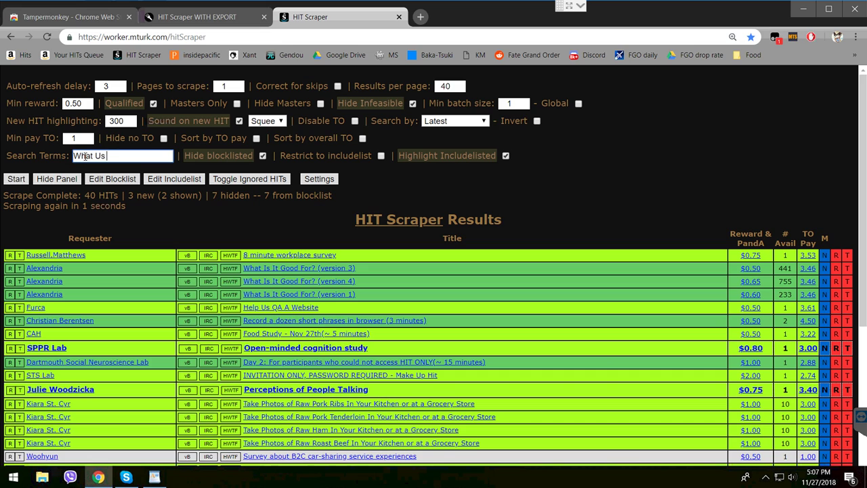
key("BackSpace")
key("BackSpace")
type("Is It")
left_click(15, 179)
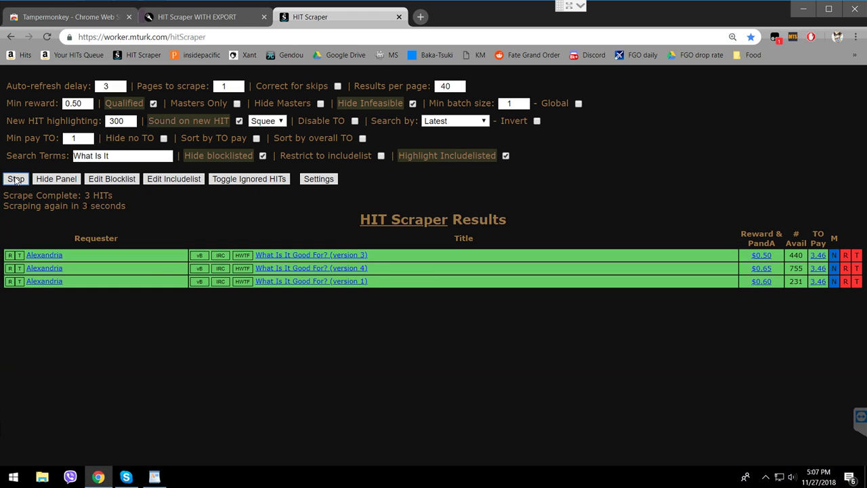
left_click(15, 179)
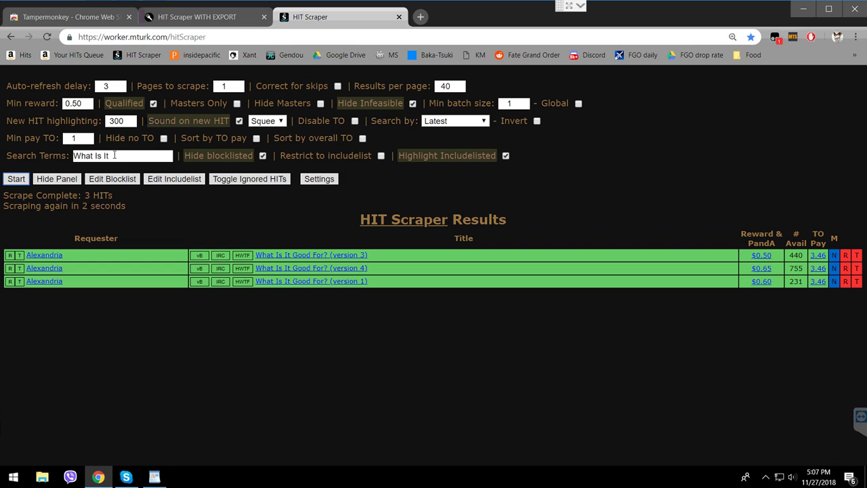
- Clear the "What Is It" text from the search terms
left_click_drag(113, 156, 59, 147)
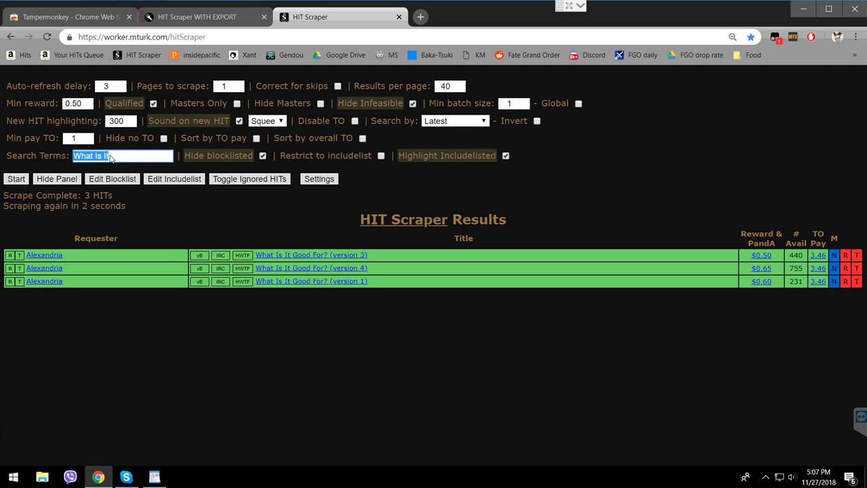
key("BackSpace")
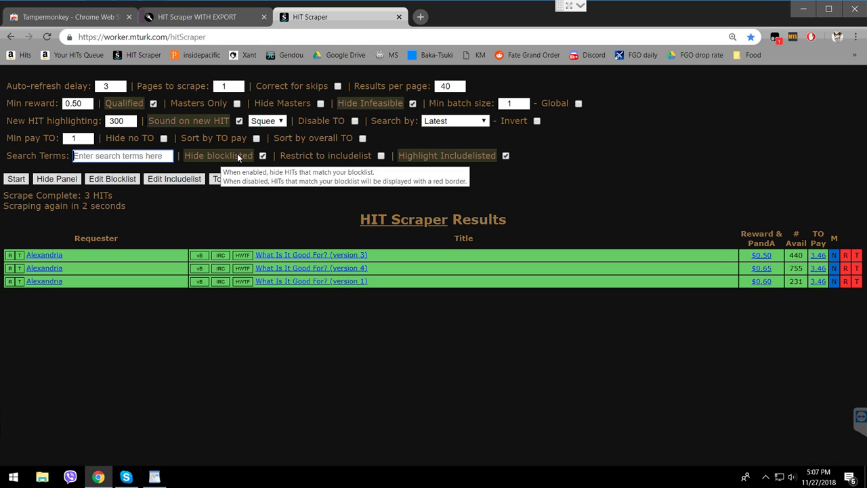
- Open and cancel the blocklist prompts for the first result's requester and title, and turn Hide blocklisted off and back on
left_click(10, 254)
key("Tab")
key("Return")
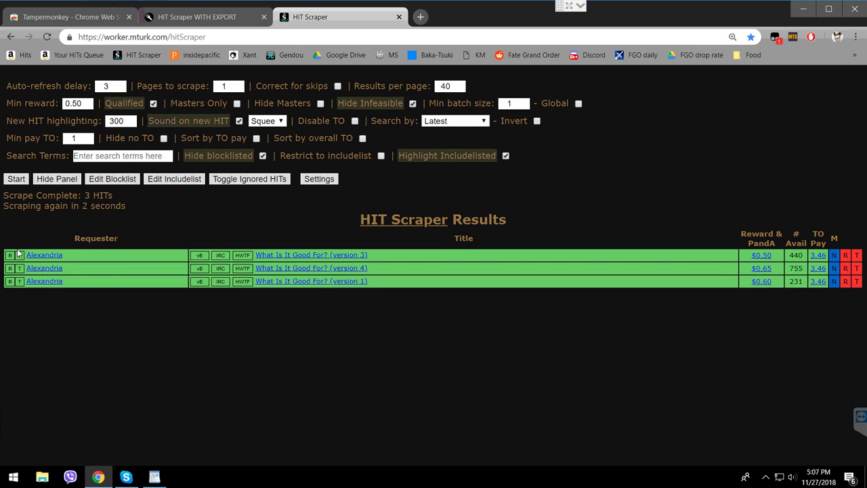
left_click(20, 255)
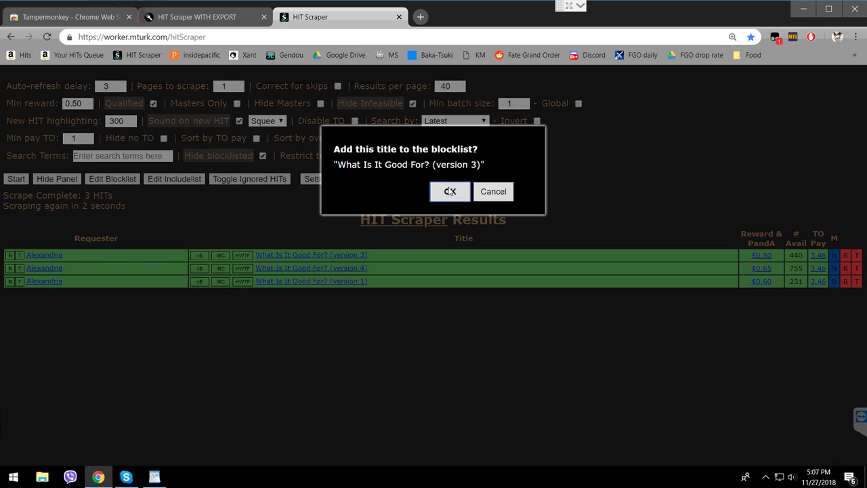
left_click(493, 191)
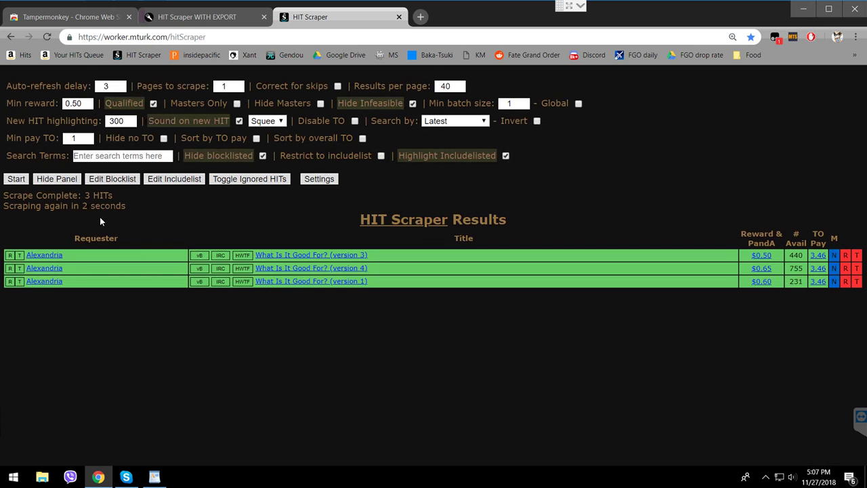
left_click(253, 156)
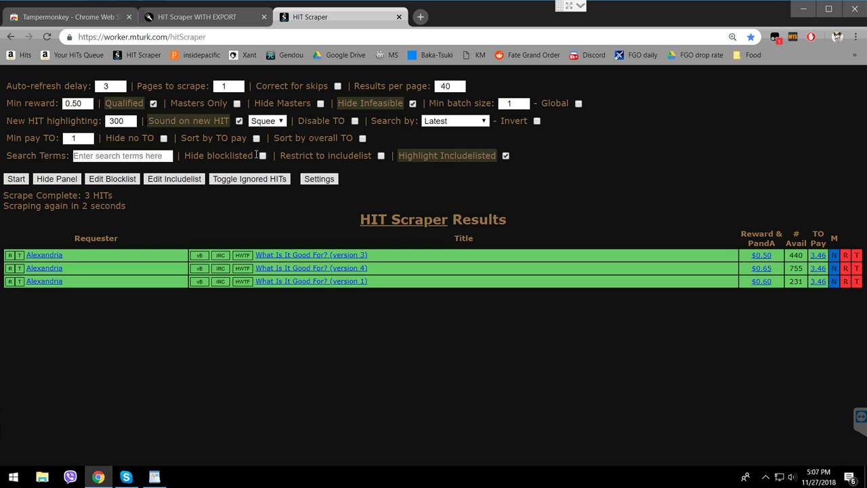
left_click(253, 154)
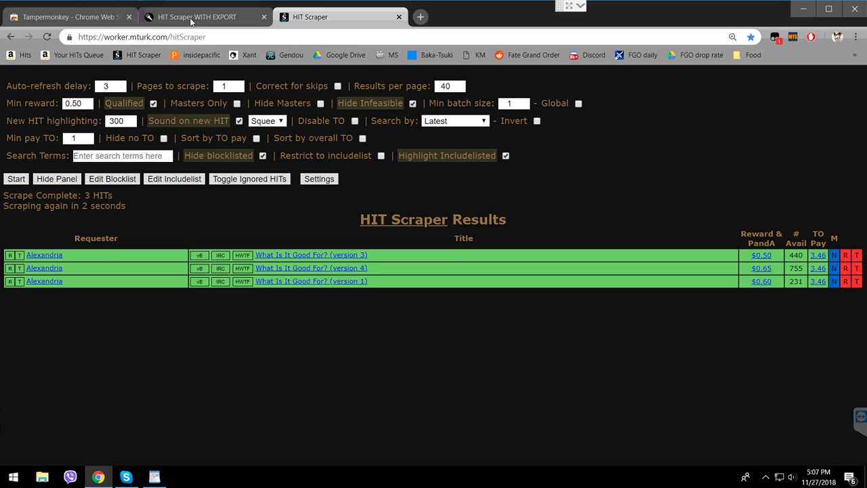
- Open MTurk Suite's HIT Finder, scan for HITs with the Recent HITs section collapsed, and stop the scan
left_click(793, 37)
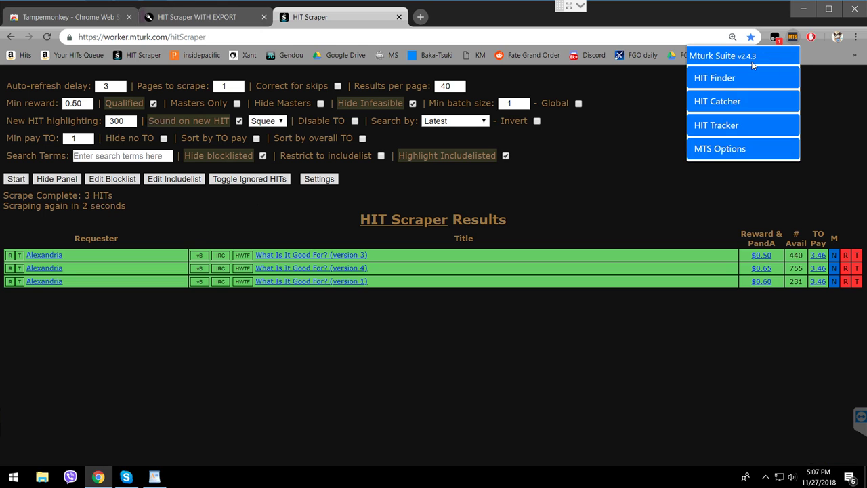
left_click(742, 74)
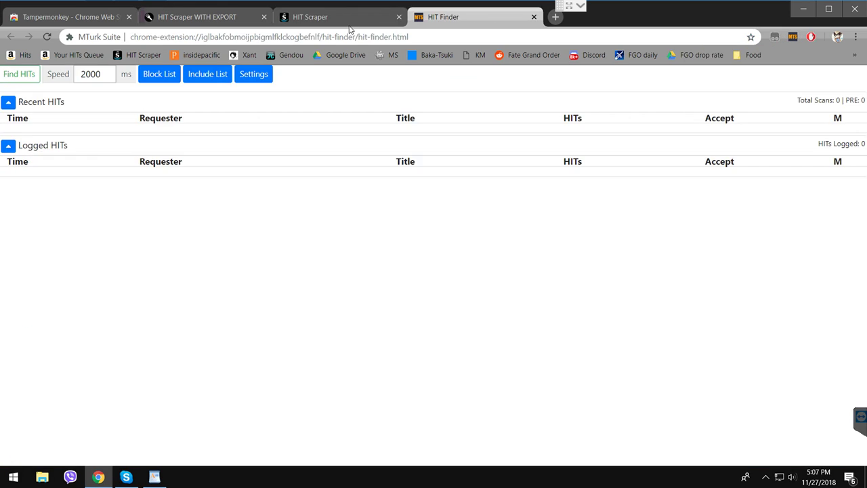
left_click(18, 74)
left_click(8, 102)
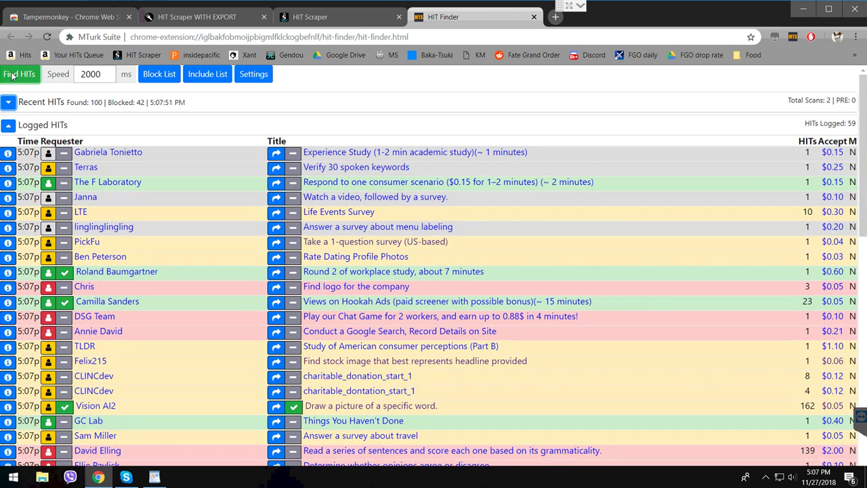
left_click(14, 76)
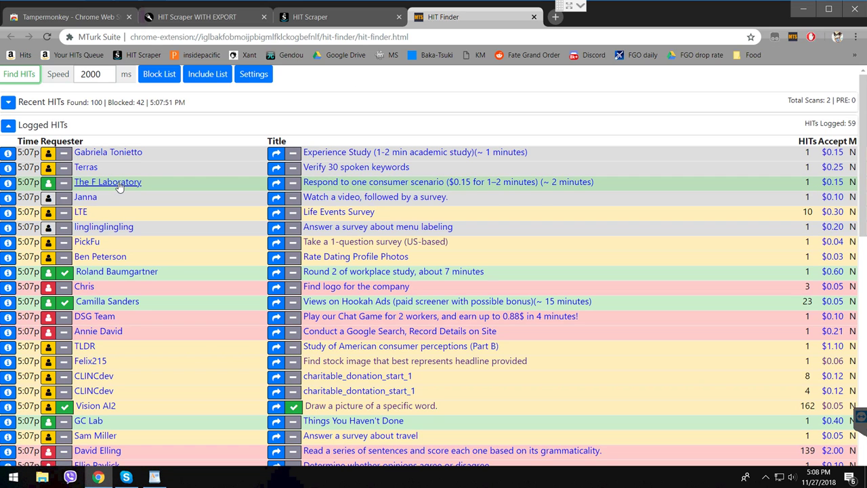
- Examine the HIT information and the block and include options for The F Laboratory's consumer scenario HIT, and close it
left_click(5, 184)
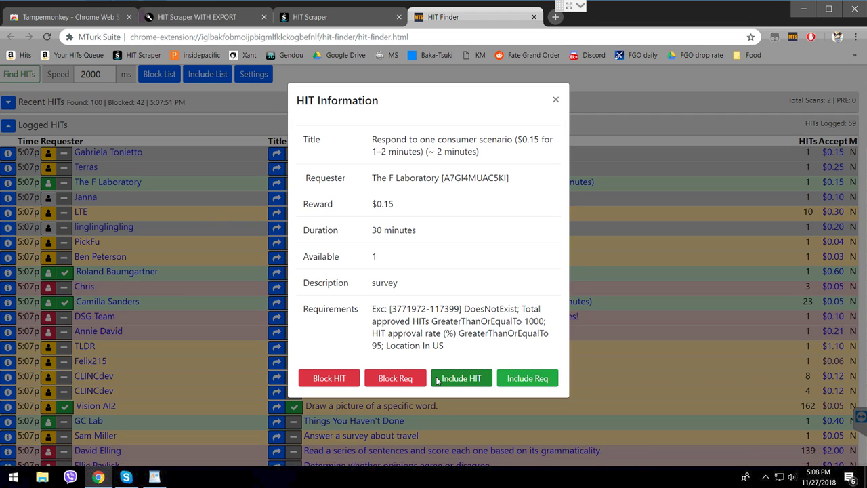
left_click(196, 259)
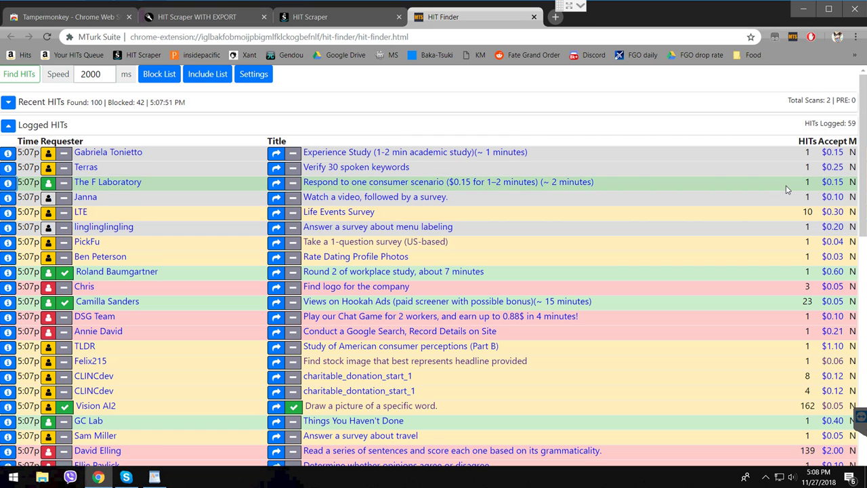
left_click(7, 182)
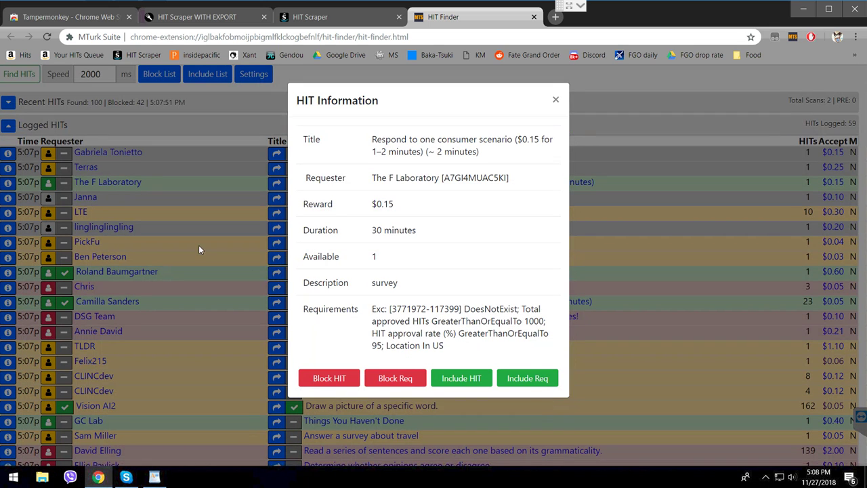
left_click(475, 380)
left_click(475, 380)
left_click(554, 99)
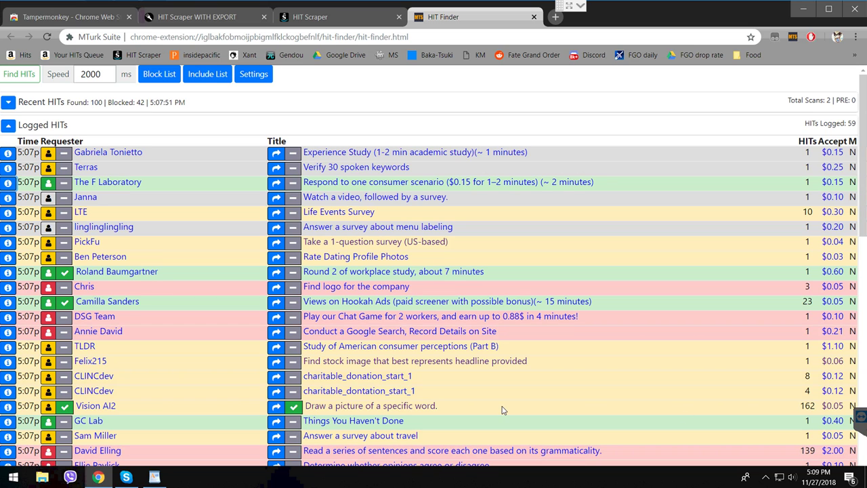
- Close HIT Finder to return to HIT Scraper and turn off Highlight Includelisted
middle_click(429, 18)
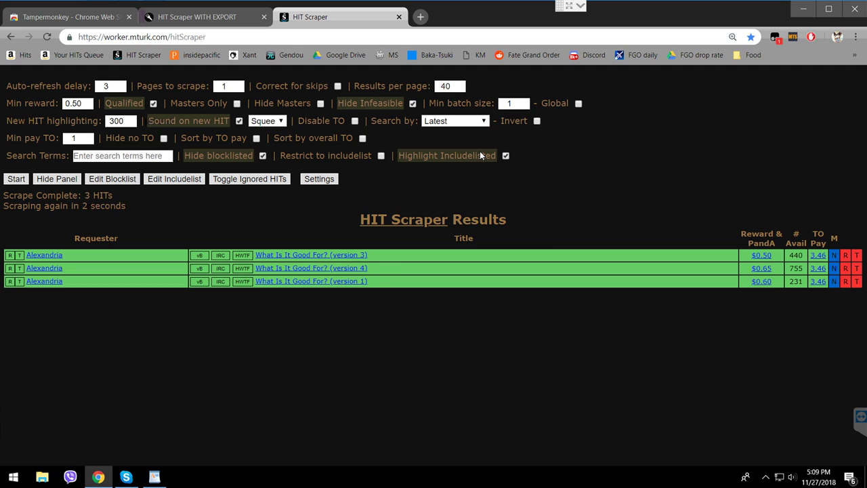
left_click(505, 155)
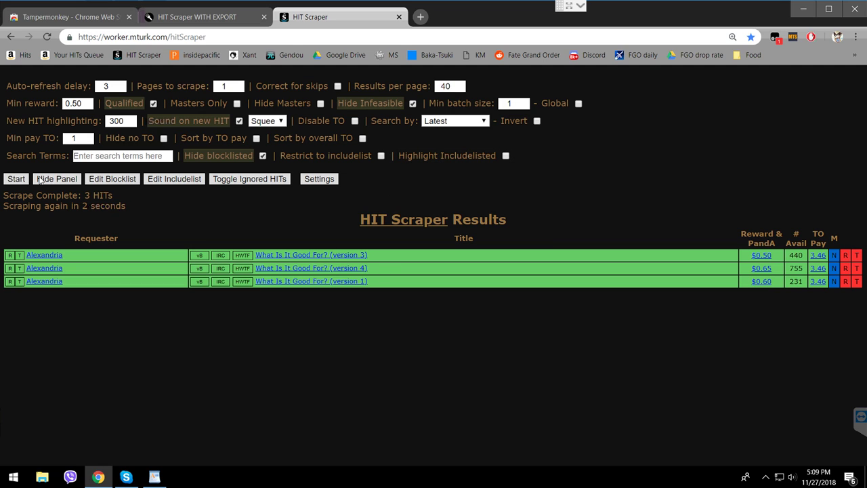
- Look through HIT Scraper's Blocklist, Appearance and Notifications settings and the available themes, keeping the Classic theme, and close the settings
left_click(317, 179)
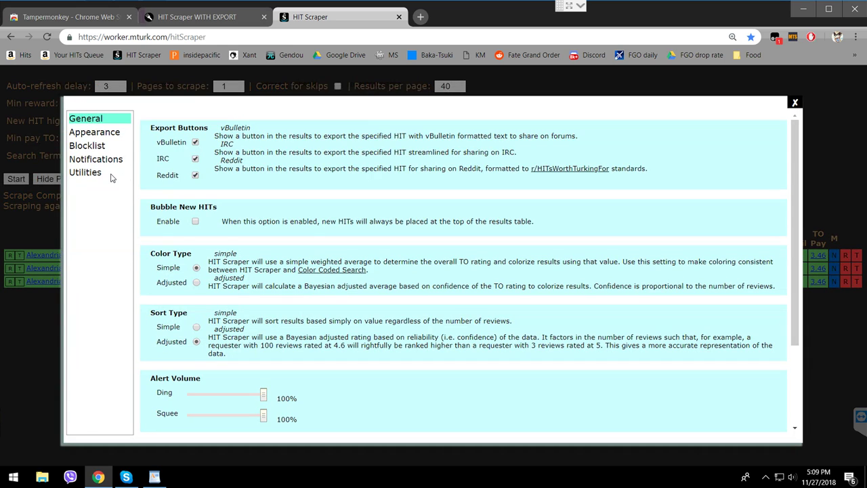
left_click(72, 146)
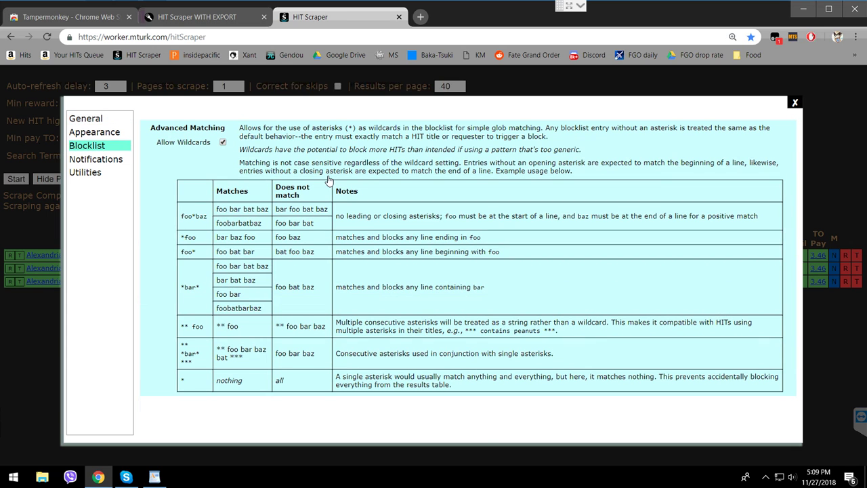
left_click(94, 132)
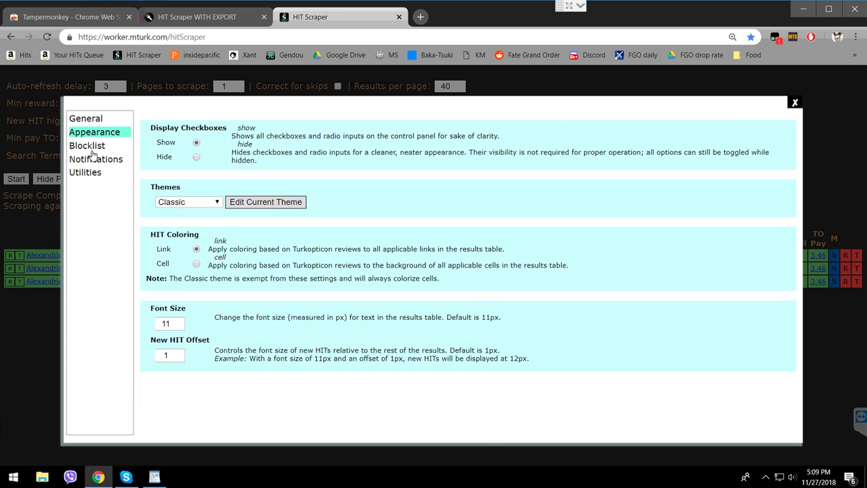
left_click(98, 162)
left_click(86, 147)
left_click(91, 136)
left_click(90, 135)
left_click(211, 203)
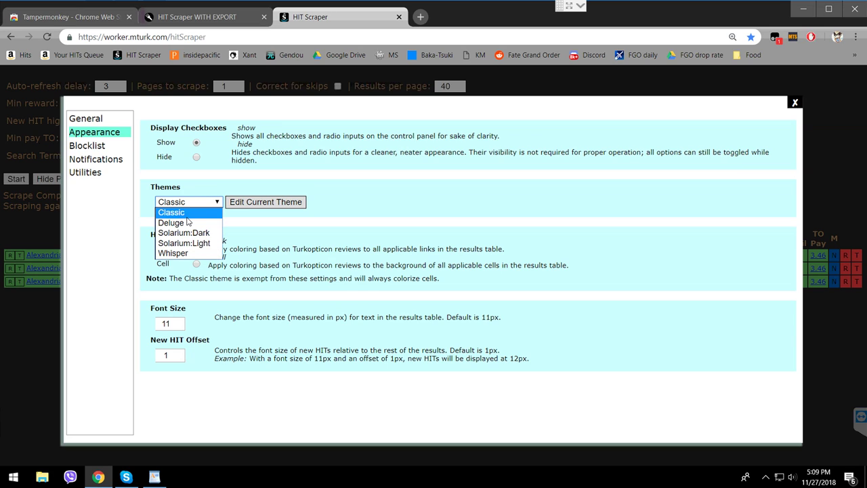
left_click(205, 201)
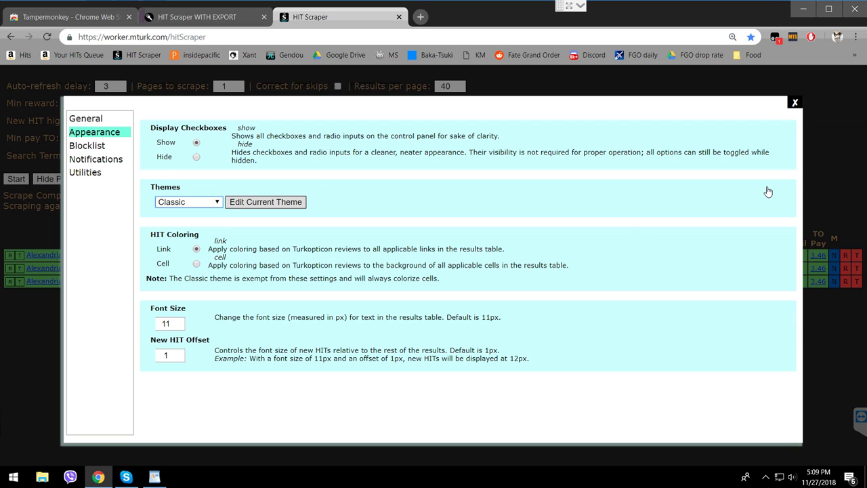
left_click(781, 105)
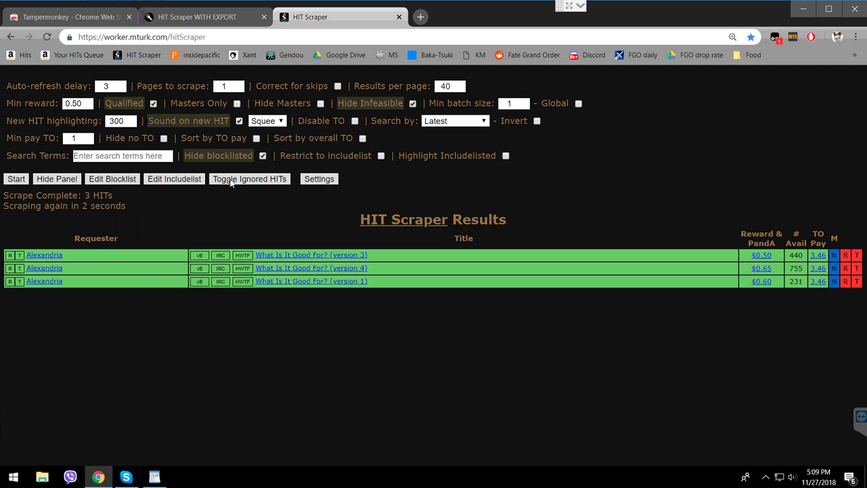
- View the includelist editor and close it without saving
left_click(160, 180)
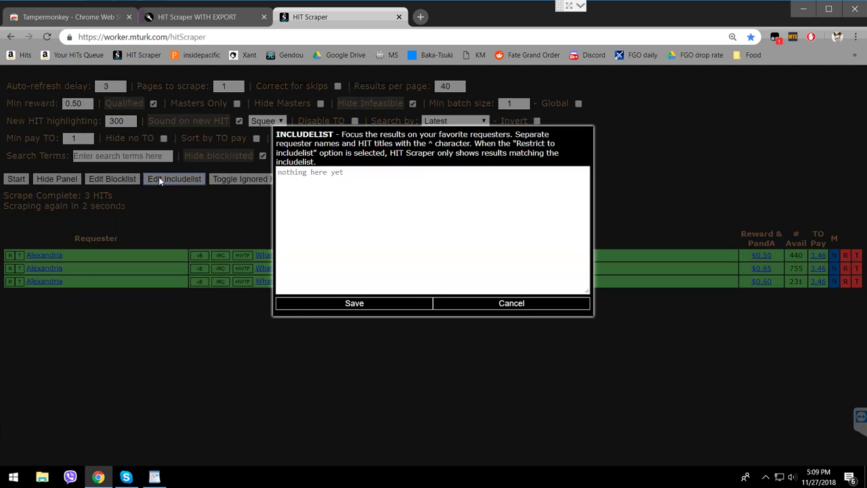
left_click(313, 177)
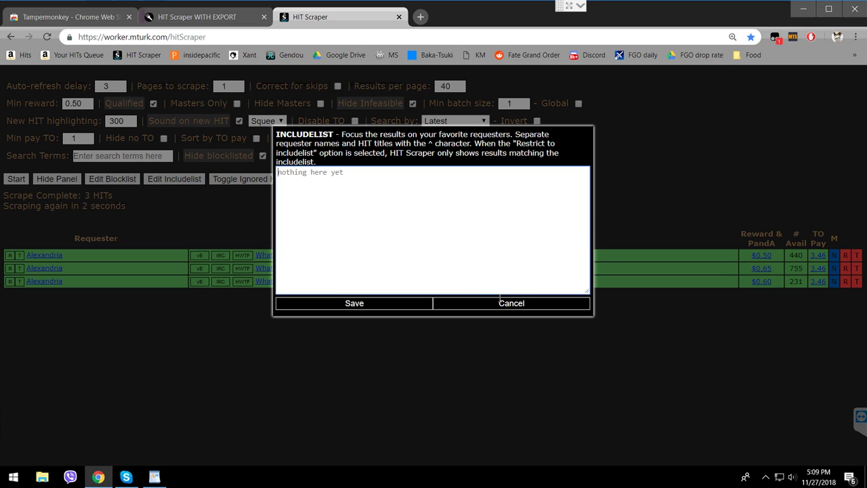
left_click(500, 304)
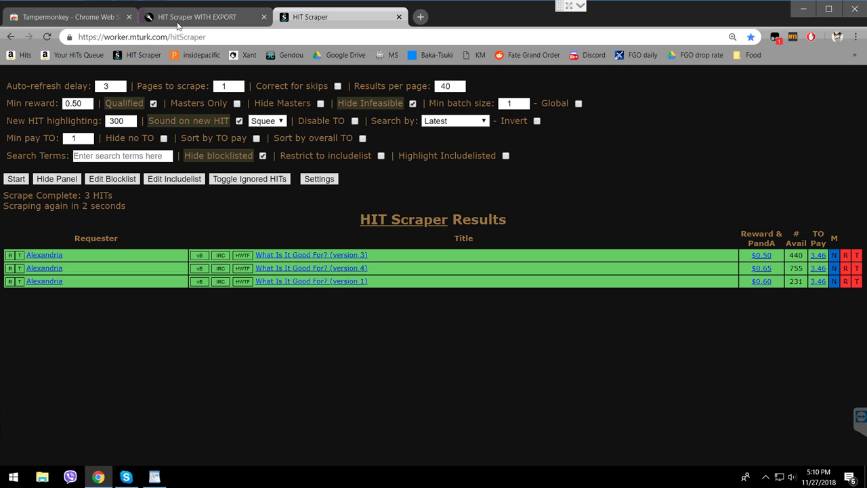
- Look through the entries in the blocklist editor and cancel without saving
left_click(106, 179)
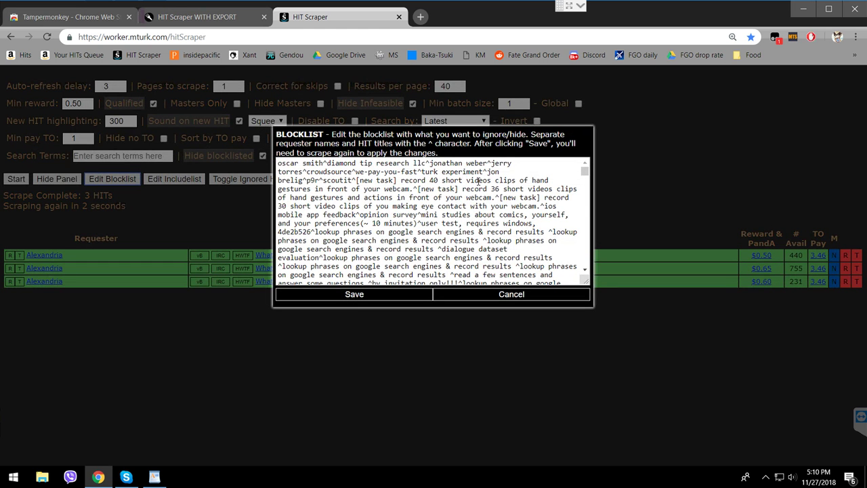
scroll(469, 226, "down", 3)
scroll(482, 247, "down", 5)
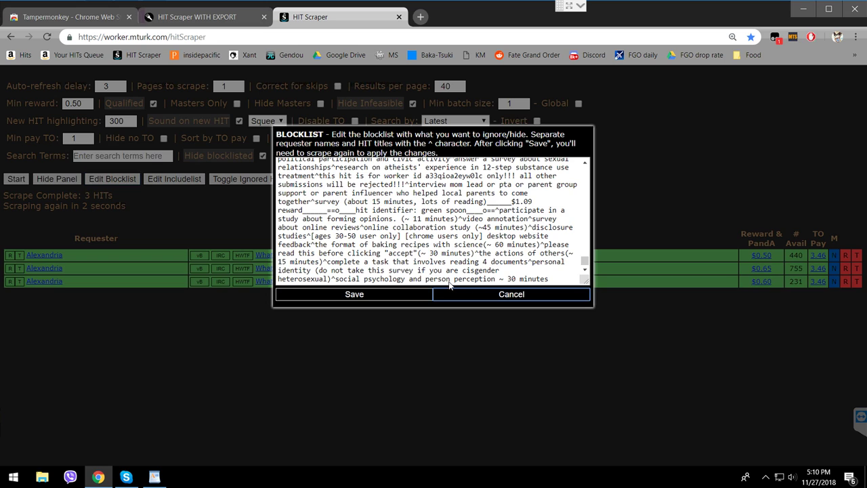
left_click(505, 294)
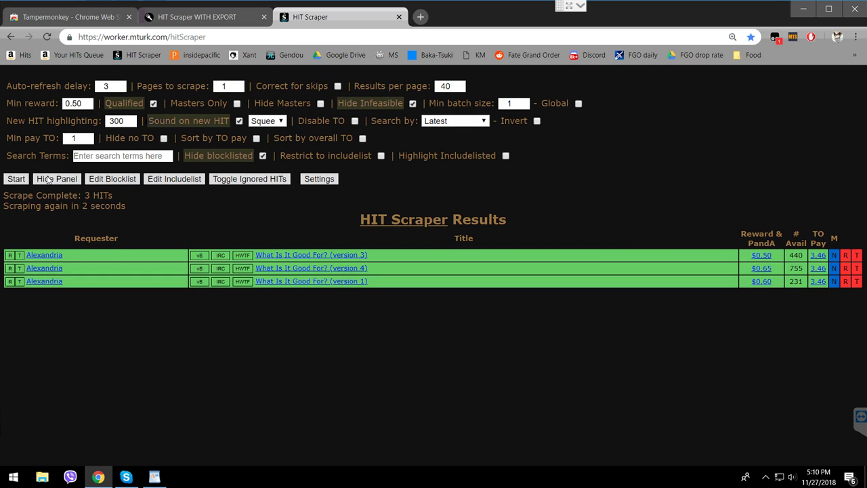
- Hide HIT Scraper's control panel and show it again, twice
left_click(49, 179)
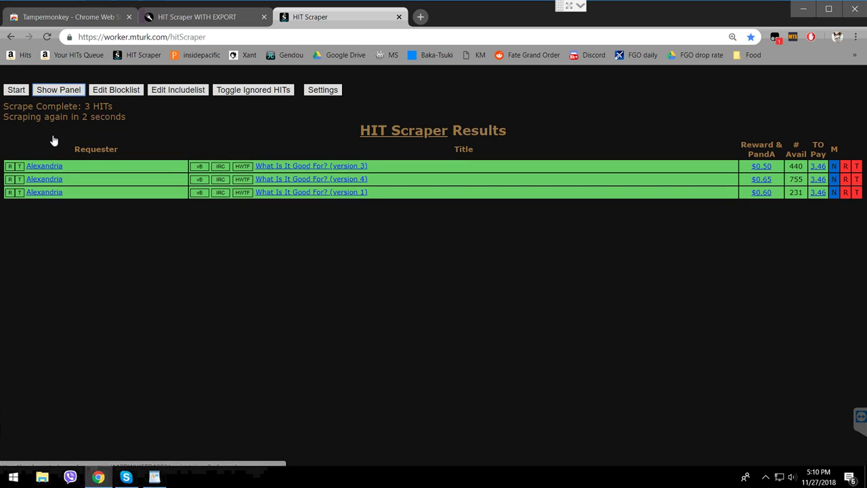
left_click(50, 90)
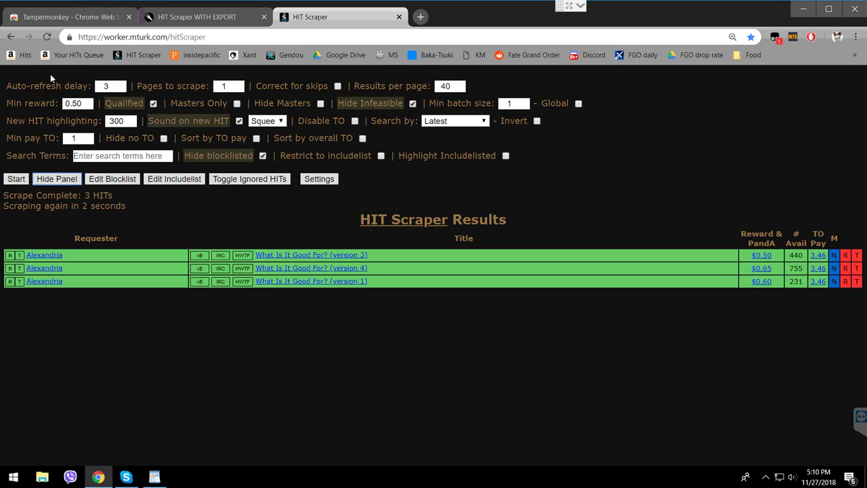
left_click(53, 179)
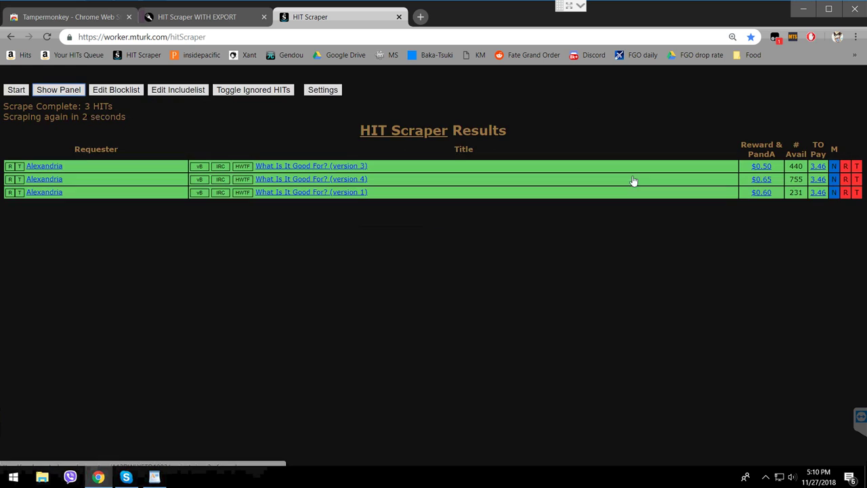
left_click(50, 86)
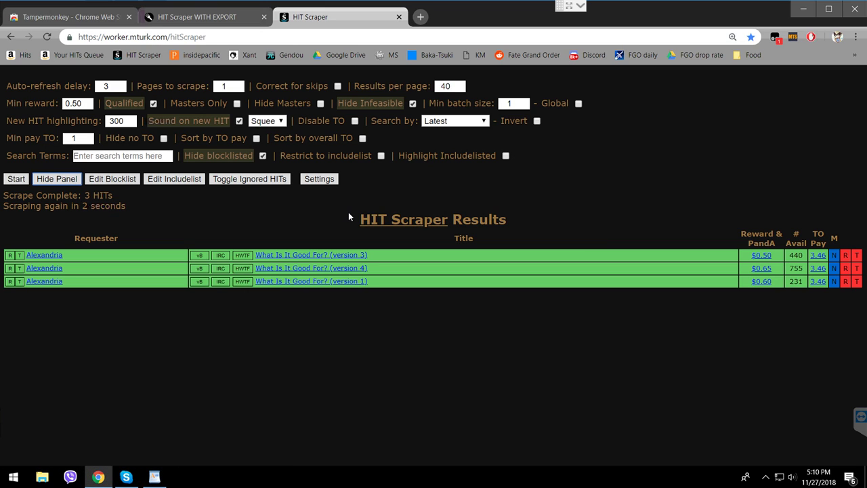
left_click_drag(348, 212, 441, 215)
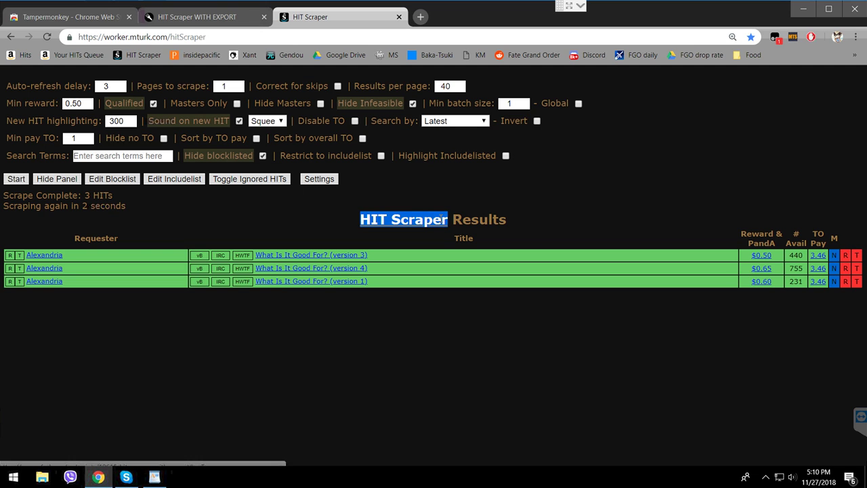